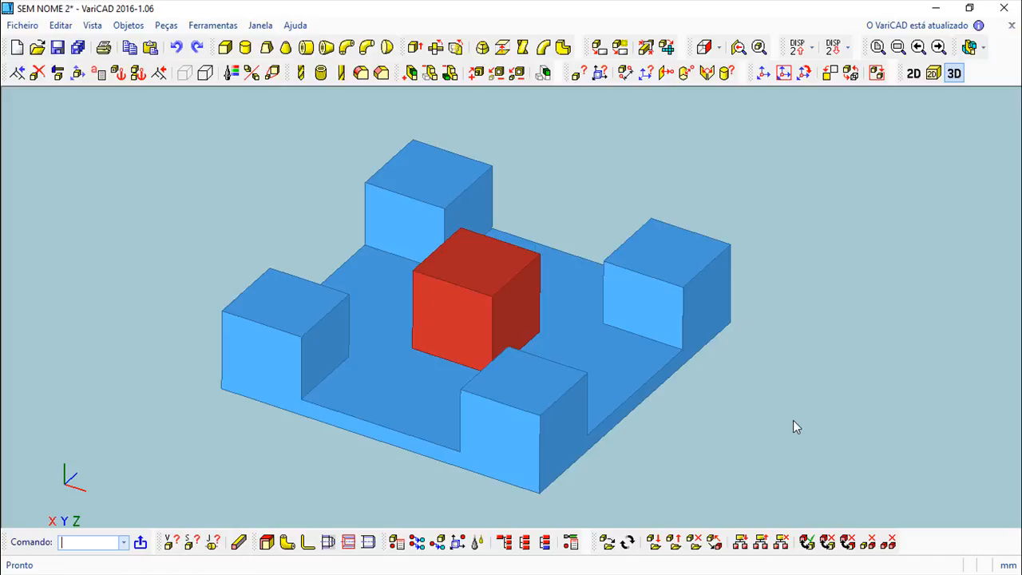
pyautogui.moveTo(343, 481); pyautogui.dragTo(364, 489, button='middle')
pyautogui.moveTo(753, 434); pyautogui.dragTo(761, 410, button='middle')
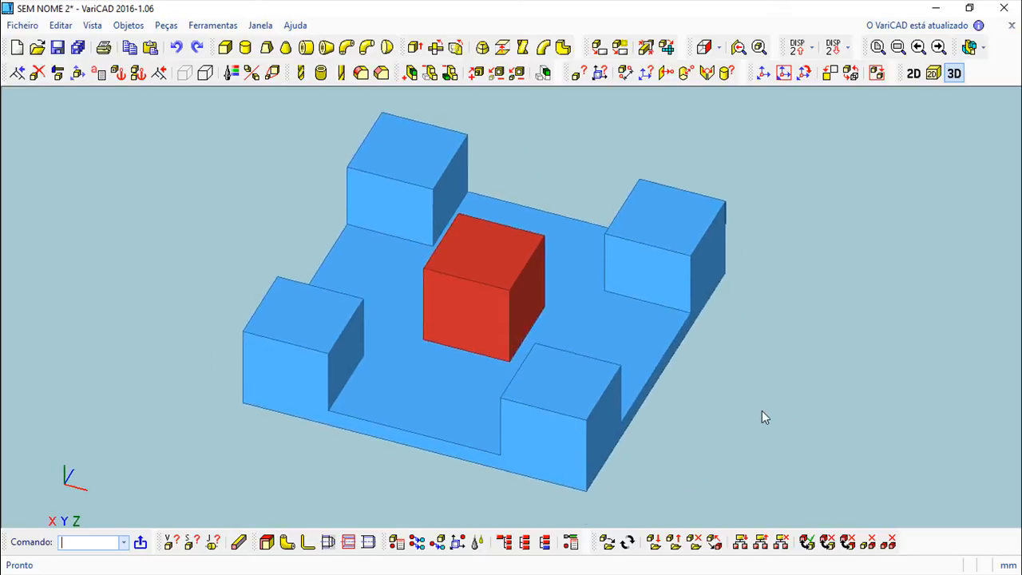
pyautogui.scroll(1, 726, 409)
pyautogui.scroll(1, 726, 411)
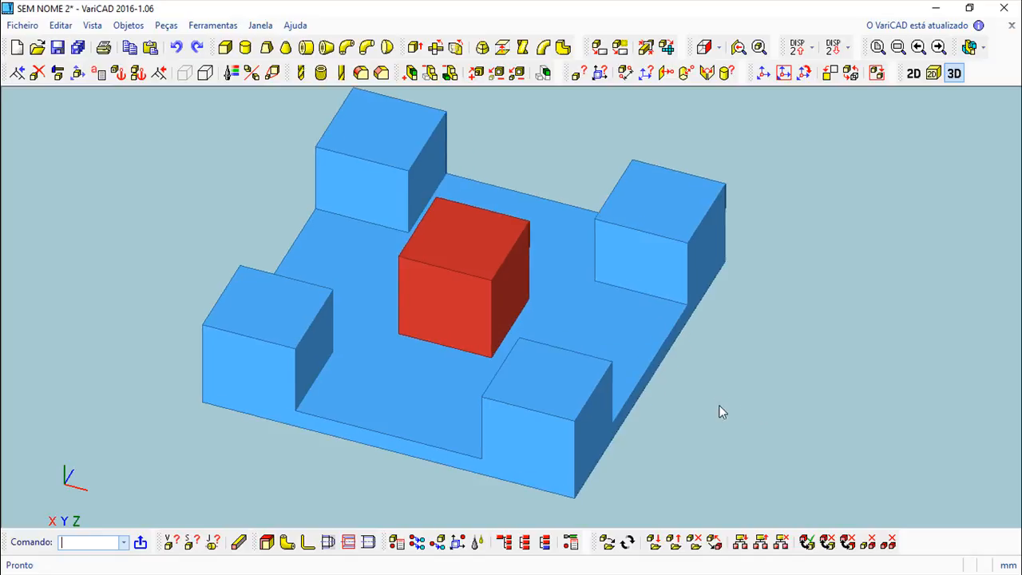
pyautogui.moveTo(726, 385); pyautogui.dragTo(729, 395, button='middle')
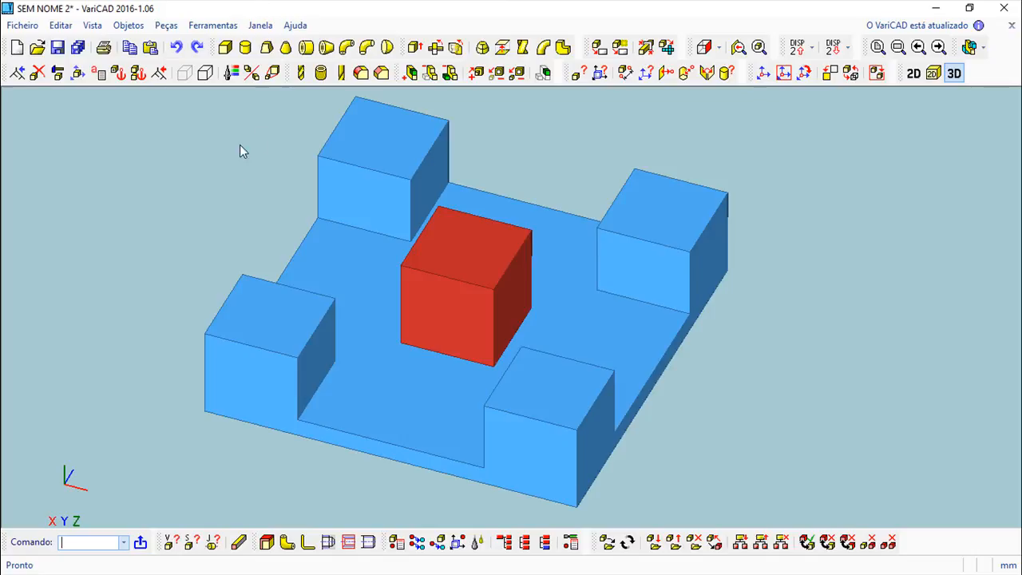
# - Start transforming the red cube, try reversing the sign of its X-axis translation distance, and cancel the translation
pyautogui.click(79, 74)
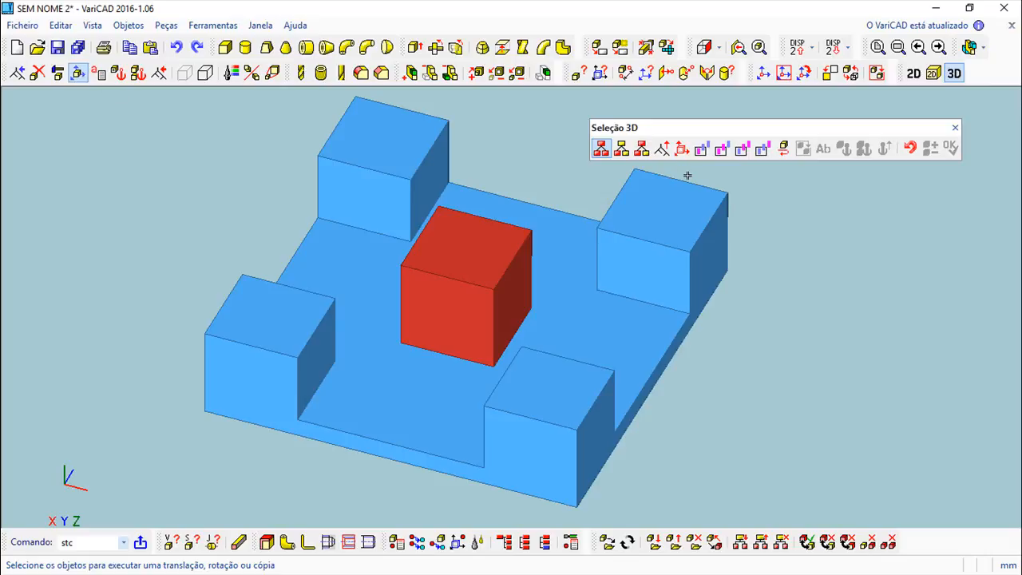
pyautogui.click(445, 278)
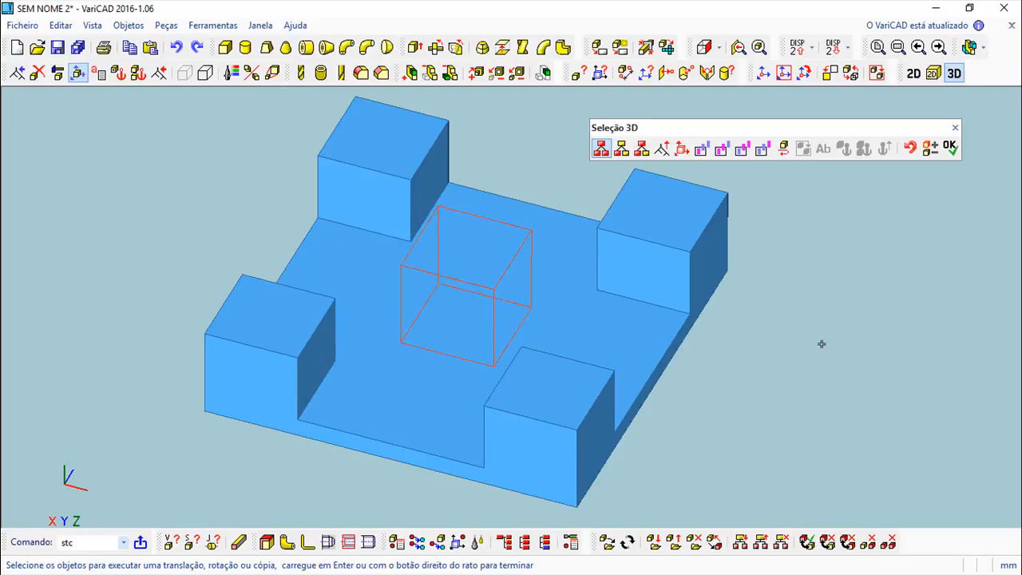
pyautogui.rightClick(823, 343)
pyautogui.moveTo(876, 106); pyautogui.dragTo(905, 106)
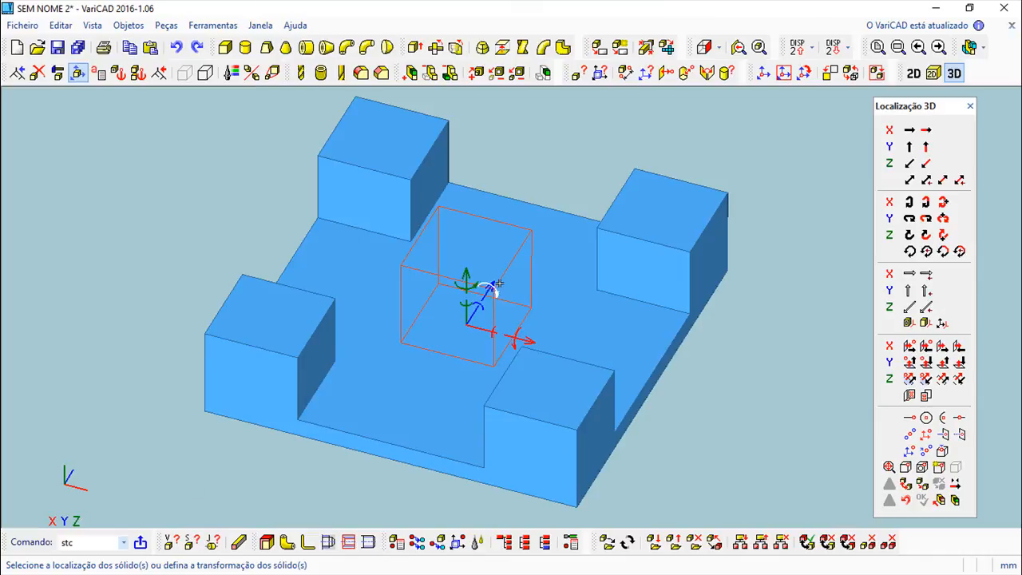
pyautogui.moveTo(593, 329)
pyautogui.mouseDown(button='middle')
pyautogui.moveTo(599, 322)
pyautogui.moveTo(588, 308)
pyautogui.moveTo(586, 338)
pyautogui.moveTo(604, 327)
pyautogui.moveTo(593, 327)
pyautogui.mouseUp(button='middle')
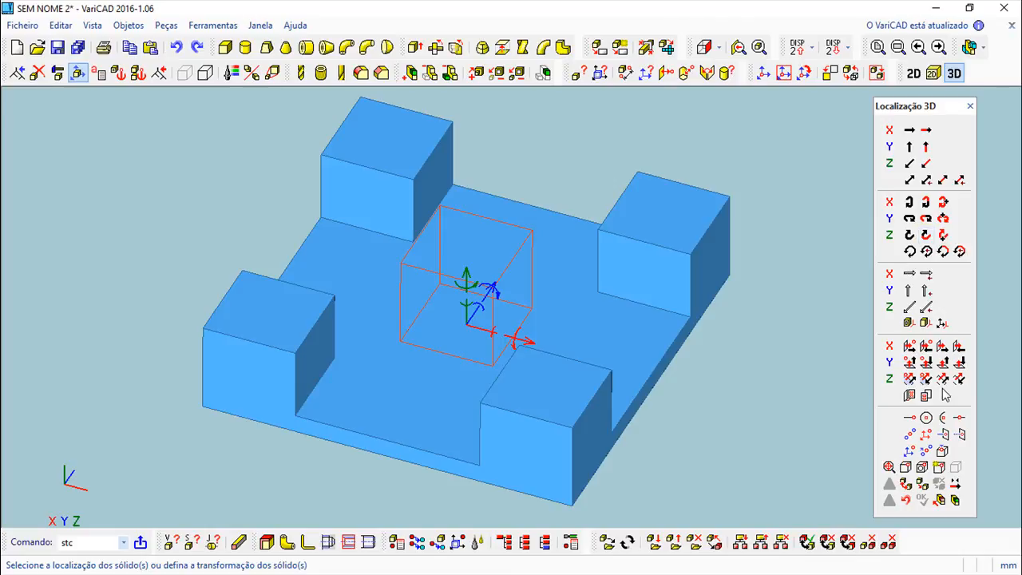
pyautogui.moveTo(390, 379)
pyautogui.mouseDown(button='middle')
pyautogui.moveTo(381, 365)
pyautogui.moveTo(383, 394)
pyautogui.mouseUp(button='middle')
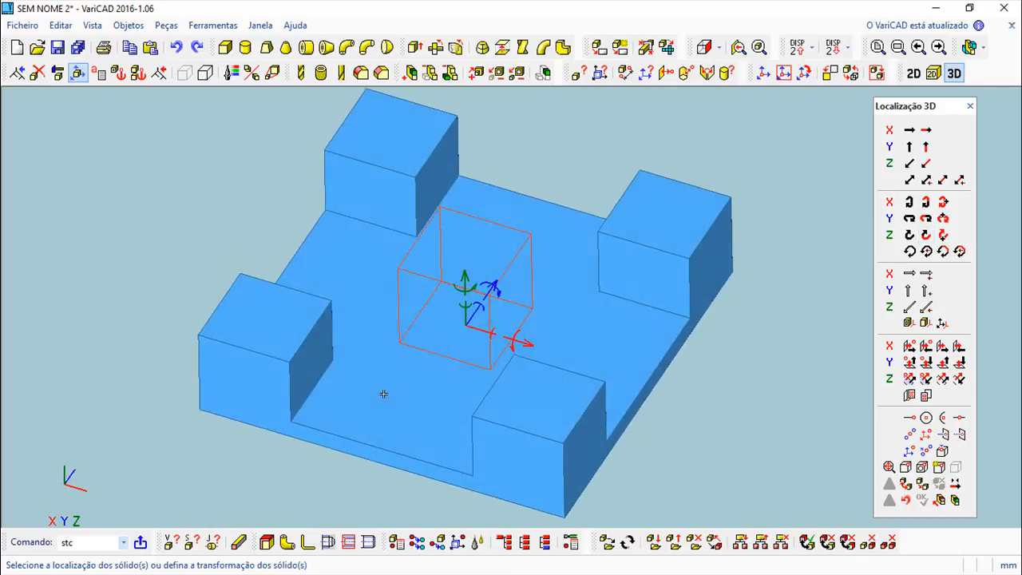
pyautogui.click(525, 343)
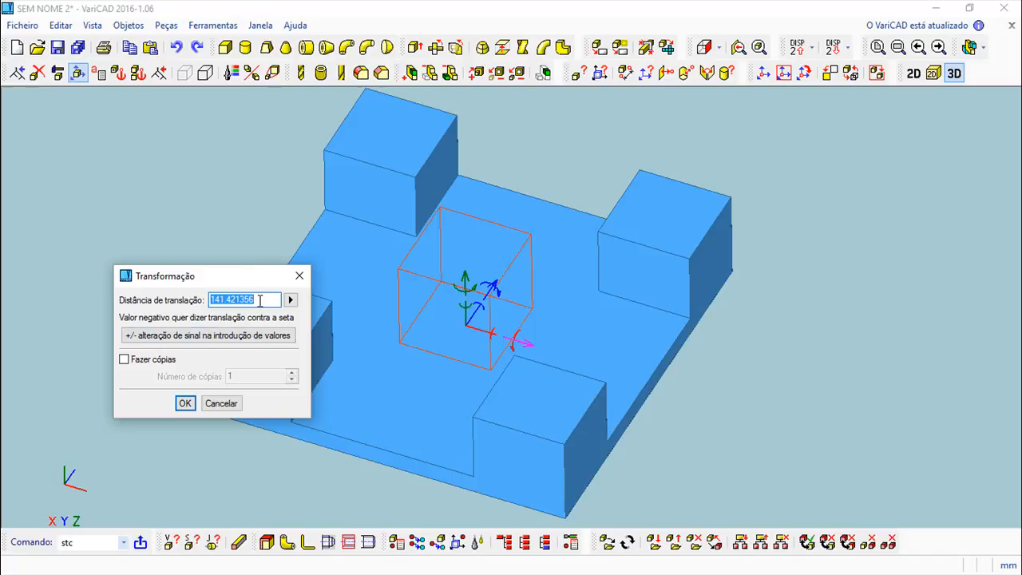
pyautogui.click(243, 334)
pyautogui.click(243, 333)
pyautogui.click(243, 334)
pyautogui.click(241, 333)
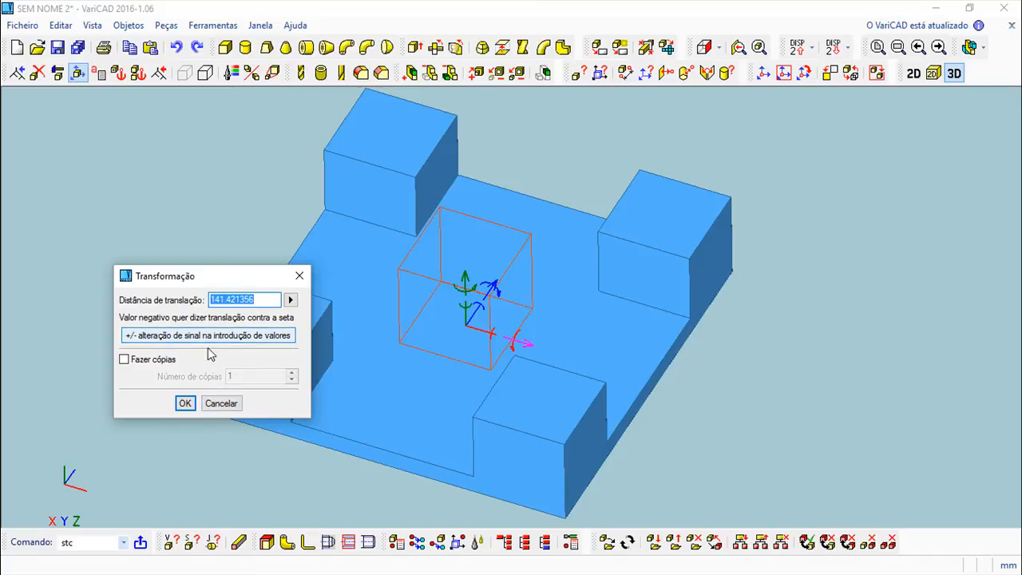
pyautogui.click(221, 403)
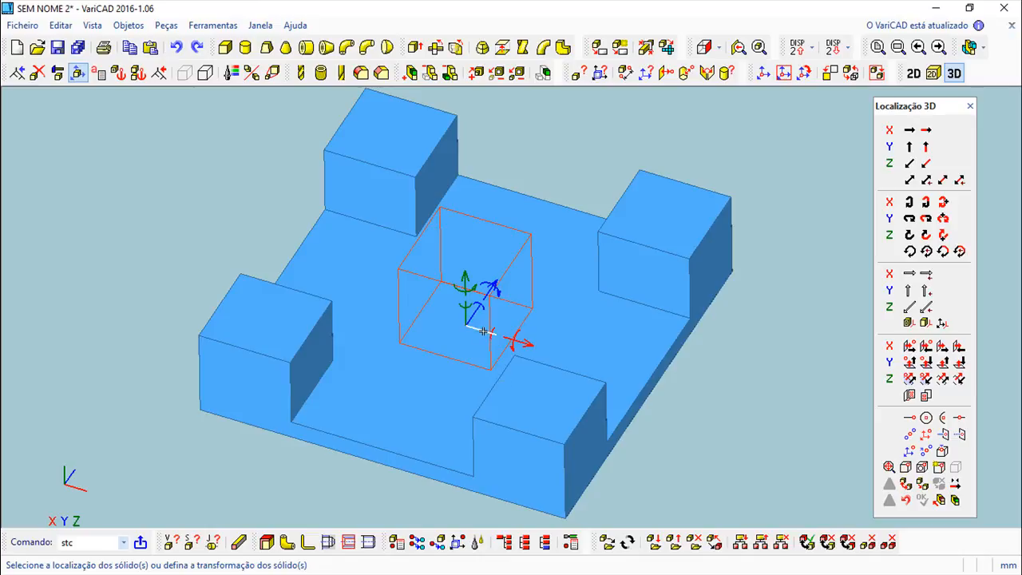
# - Try moving the red cube dynamically along its X axis and undo the move
pyautogui.moveTo(481, 329); pyautogui.dragTo(438, 323)
pyautogui.click(906, 500)
# - Reselect the red cube for transformation, try a rotation angle of -45 about its X axis, and cancel it
pyautogui.moveTo(642, 351); pyautogui.dragTo(616, 379, button='middle')
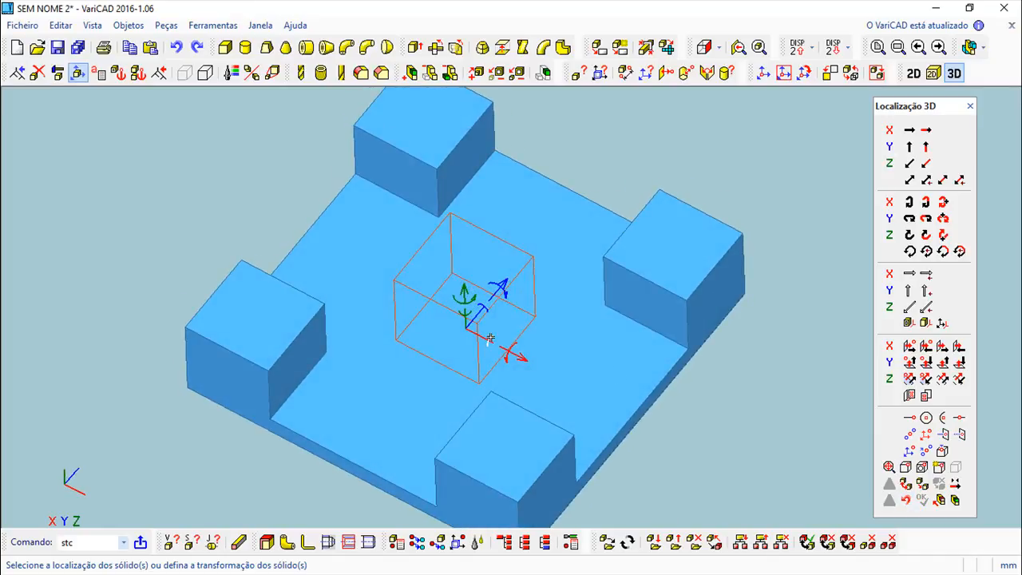
pyautogui.scroll(4, 551, 354)
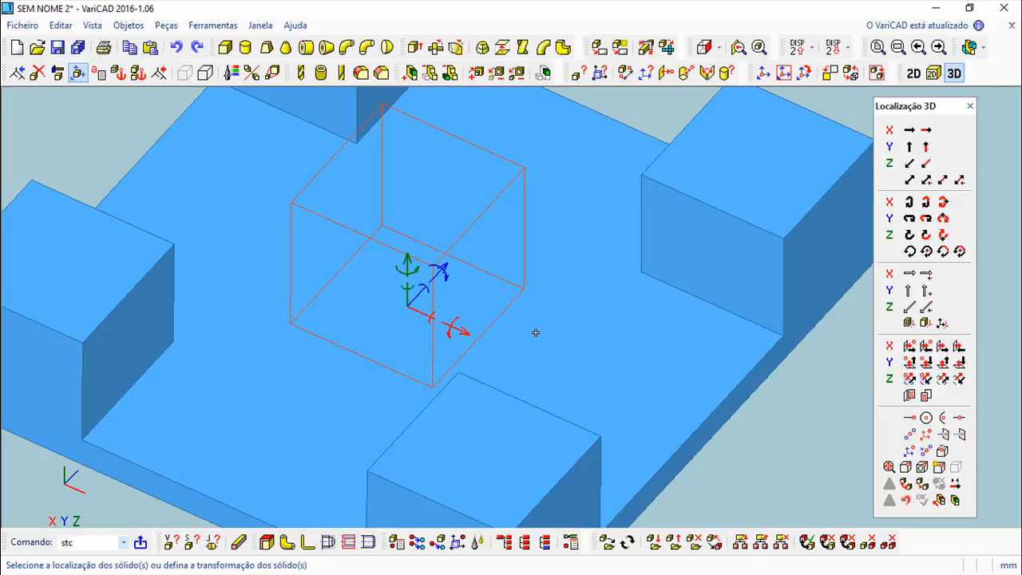
pyautogui.press('Return')
pyautogui.press('Return')
pyautogui.click(404, 272)
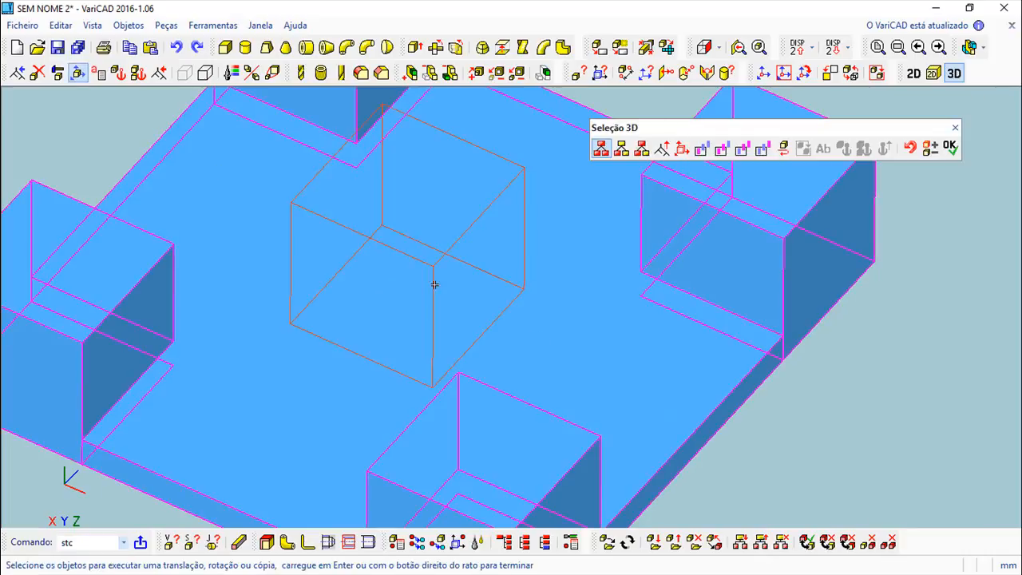
pyautogui.press('Return')
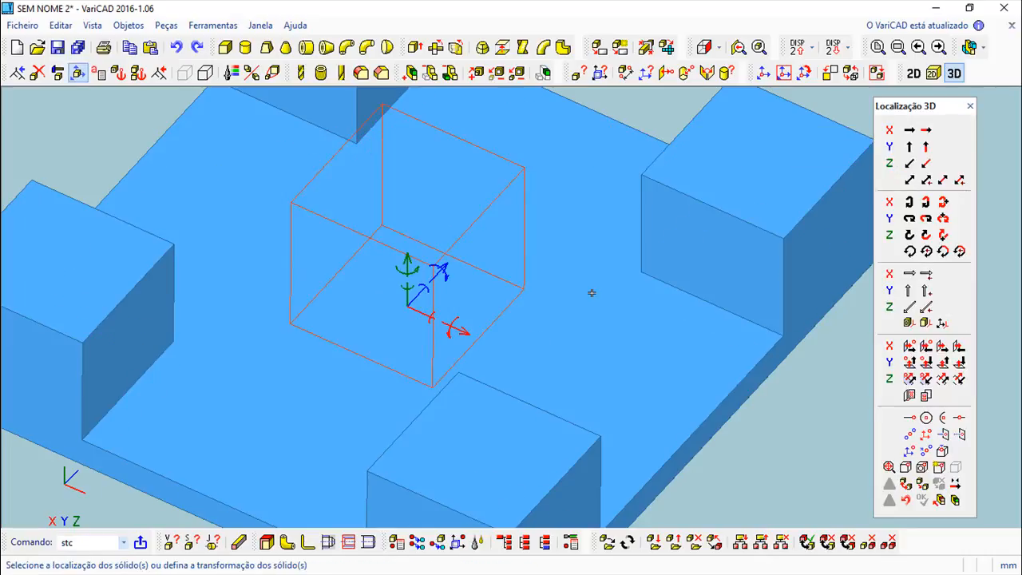
pyautogui.click(454, 319)
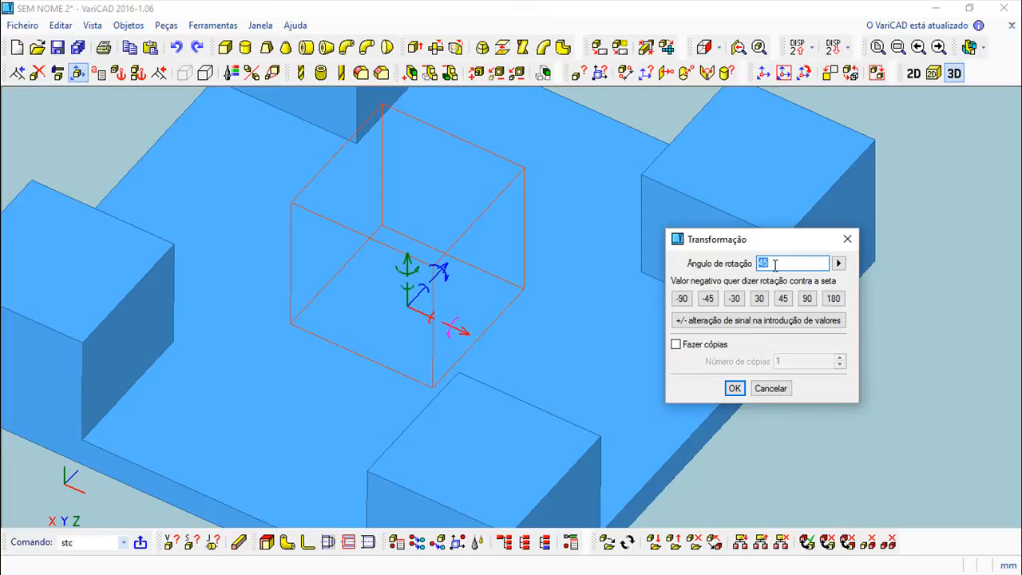
pyautogui.click(749, 323)
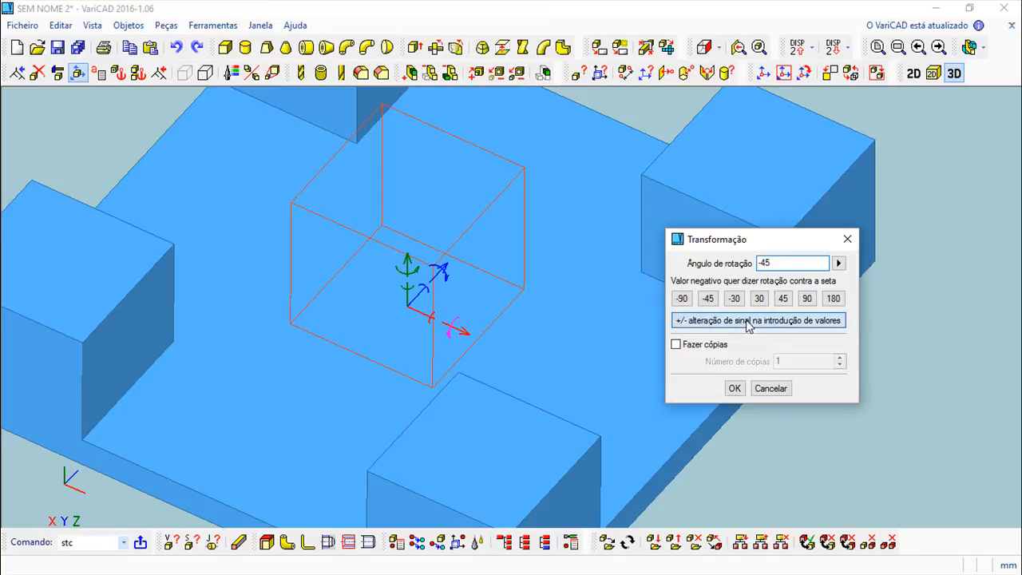
pyautogui.click(773, 391)
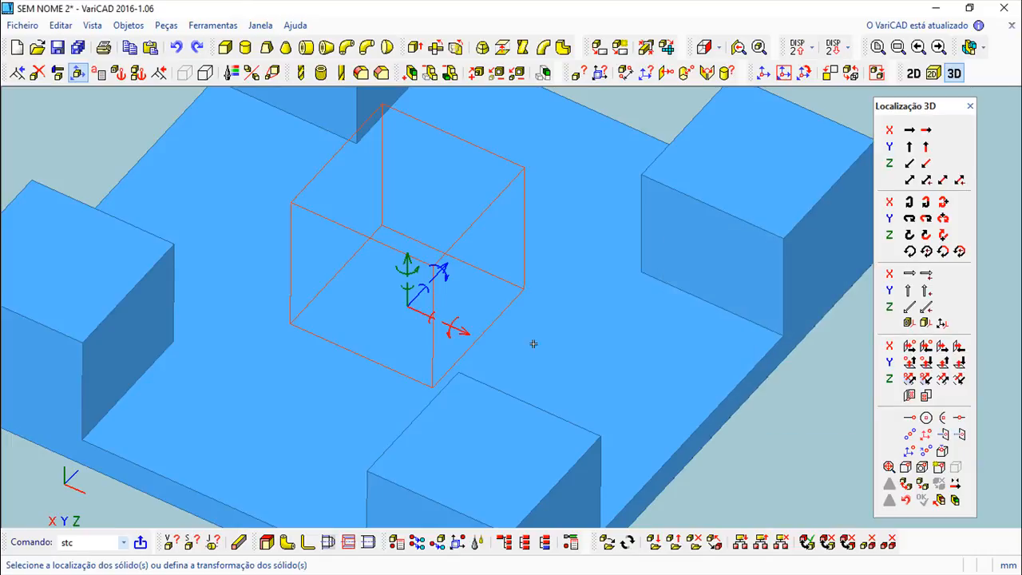
# - Try rotating the red cube dynamically about its X axis
pyautogui.click(431, 316)
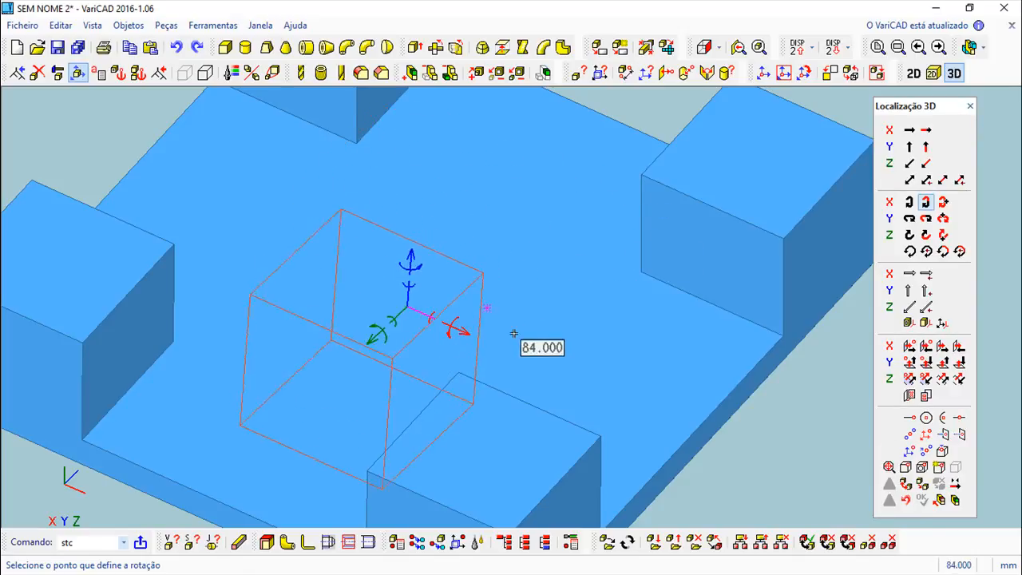
pyautogui.click(577, 283)
# - Restart the transformation of the red cube, open the X-axis translation by distance, and cancel it
pyautogui.click(77, 73)
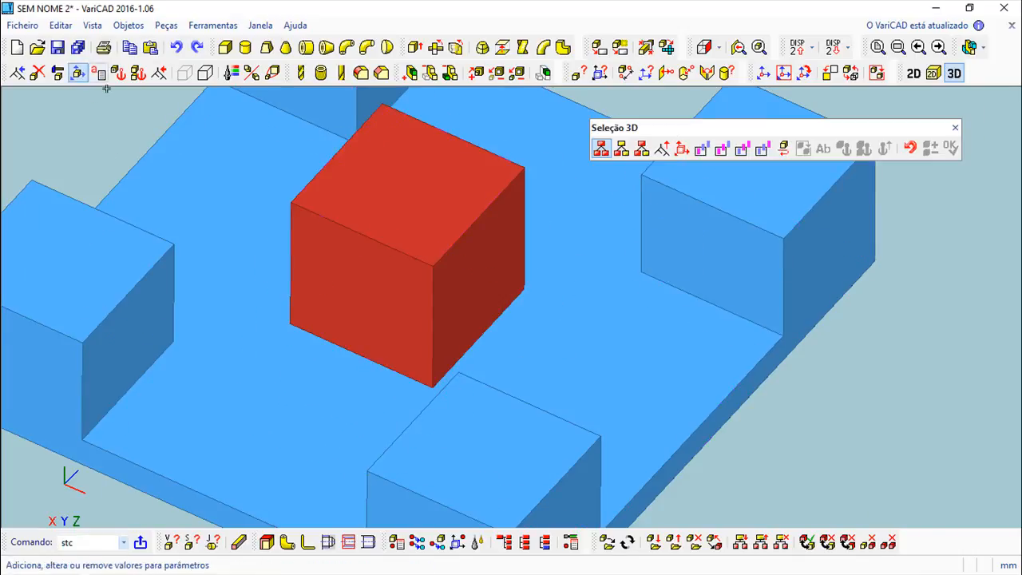
pyautogui.click(391, 231)
pyautogui.moveTo(615, 317)
pyautogui.mouseDown(button='middle')
pyautogui.moveTo(629, 255)
pyautogui.moveTo(655, 299)
pyautogui.moveTo(626, 308)
pyautogui.mouseUp(button='middle')
pyautogui.scroll(-1, 622, 313)
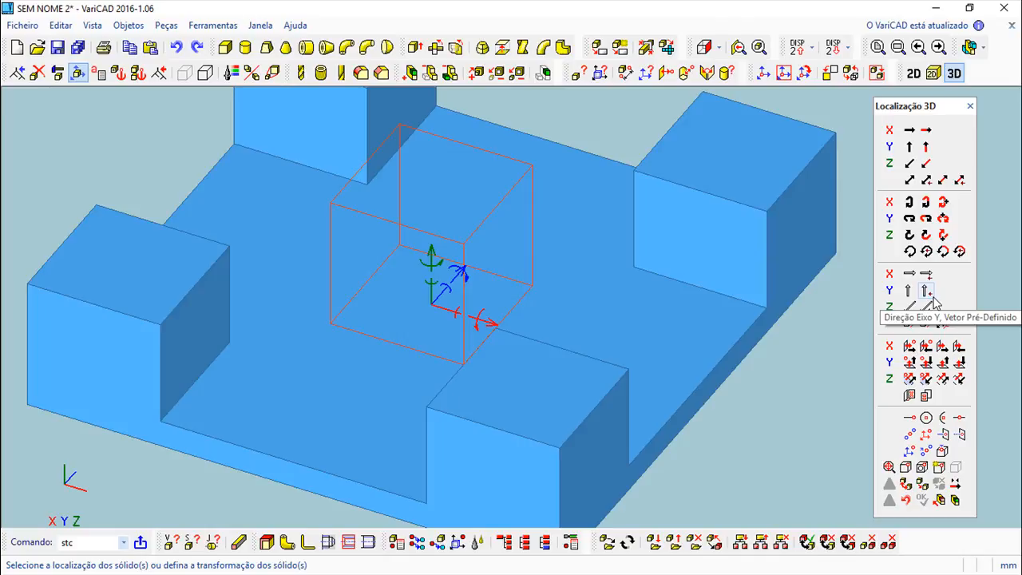
pyautogui.click(909, 131)
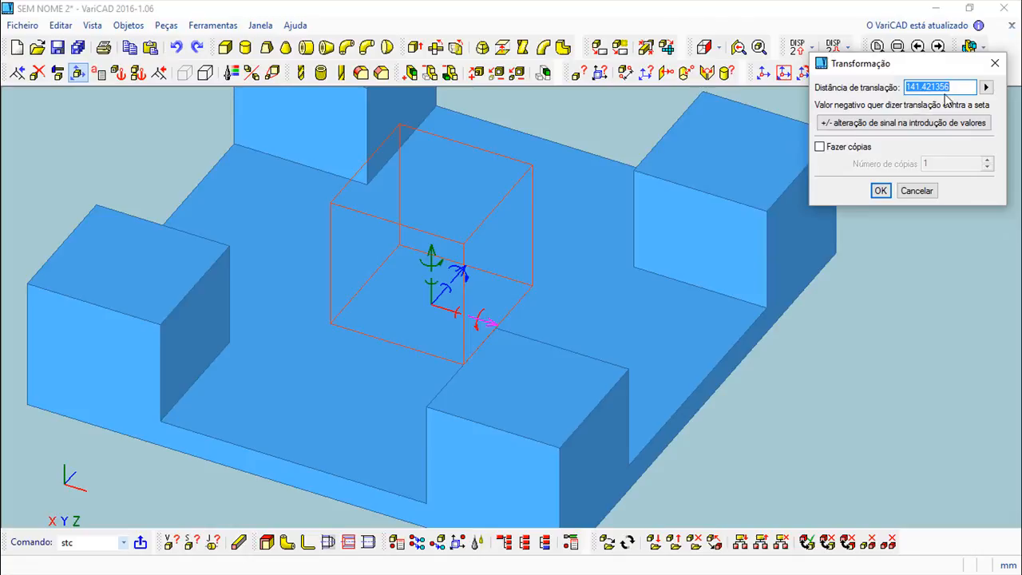
pyautogui.click(917, 191)
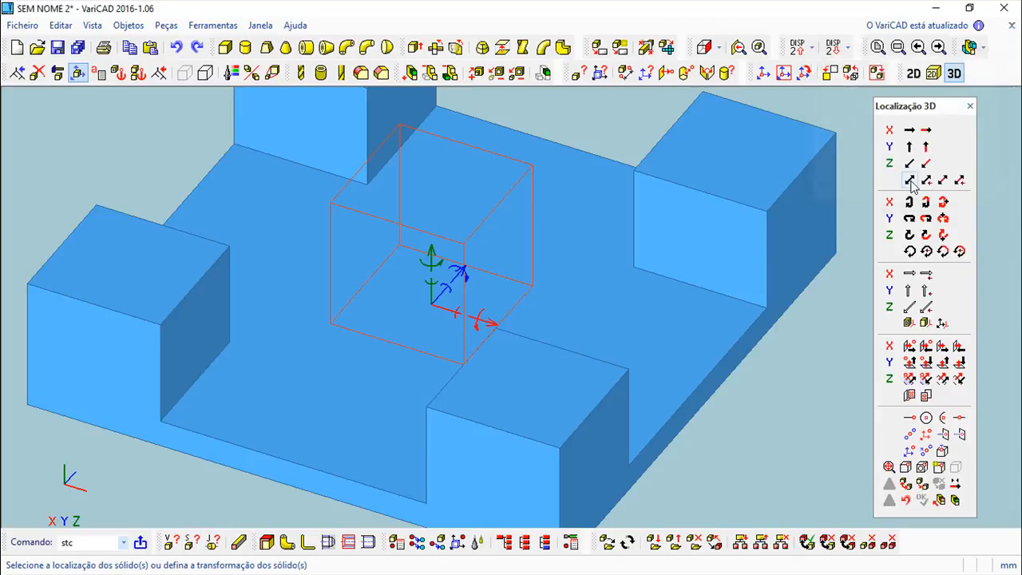
# - Try moving the red cube dynamically in the negative X direction to a freely picked position
pyautogui.click(926, 130)
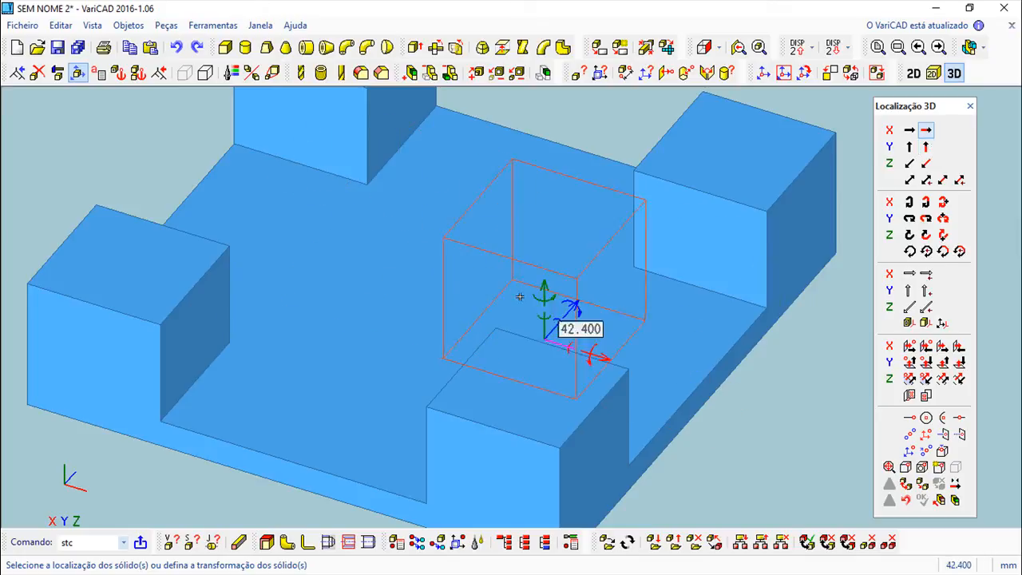
pyautogui.click(385, 265)
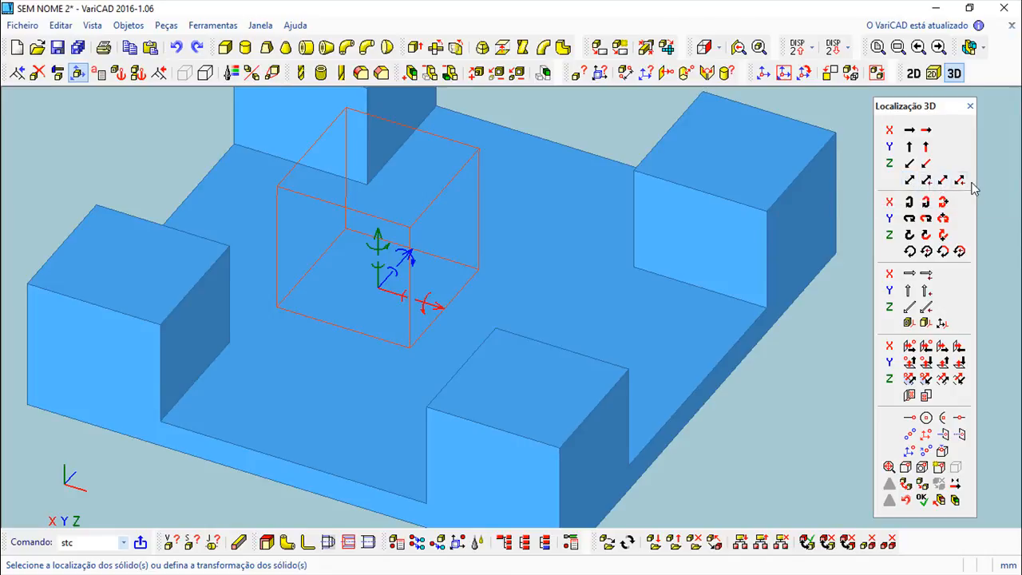
# - Try a two-point translation vector for the red cube starting at the rear-right blue block's top corner, and cancel the command
pyautogui.click(910, 181)
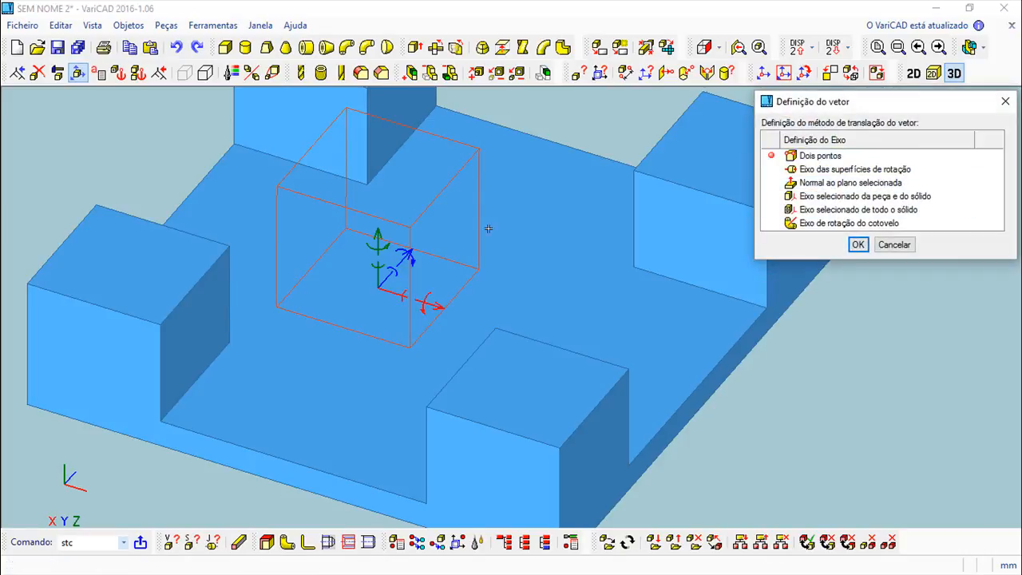
pyautogui.click(828, 158)
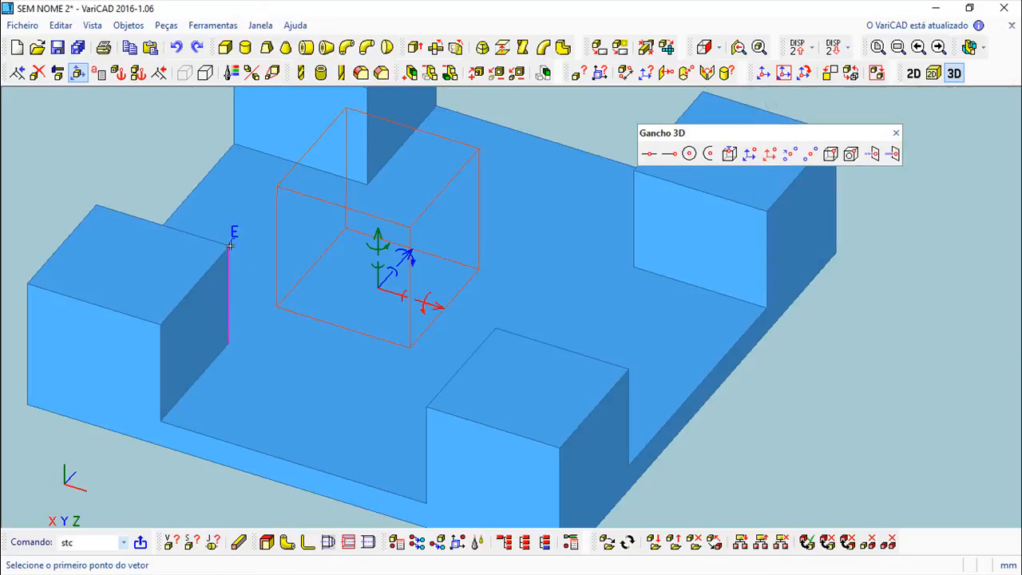
pyautogui.click(632, 168)
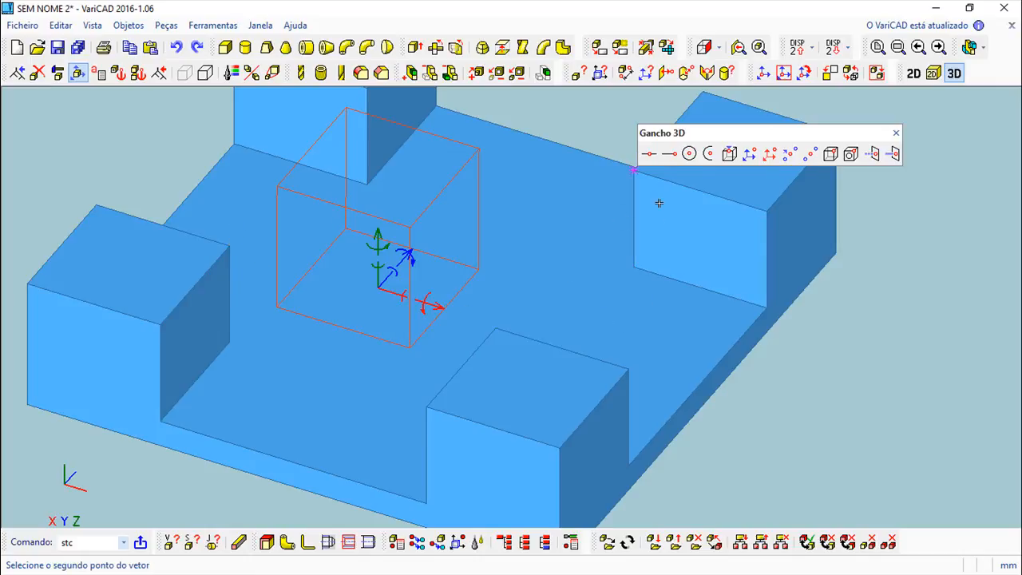
pyautogui.moveTo(689, 308)
pyautogui.mouseDown(button='middle')
pyautogui.moveTo(663, 324)
pyautogui.moveTo(680, 309)
pyautogui.mouseUp(button='middle')
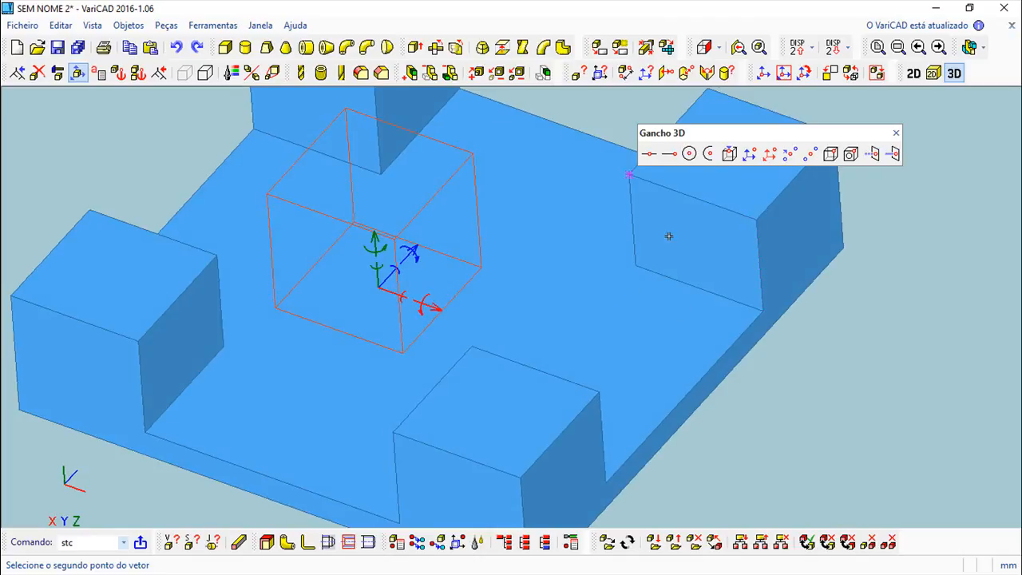
pyautogui.moveTo(477, 262); pyautogui.dragTo(412, 338, button='middle')
pyautogui.press('Escape')
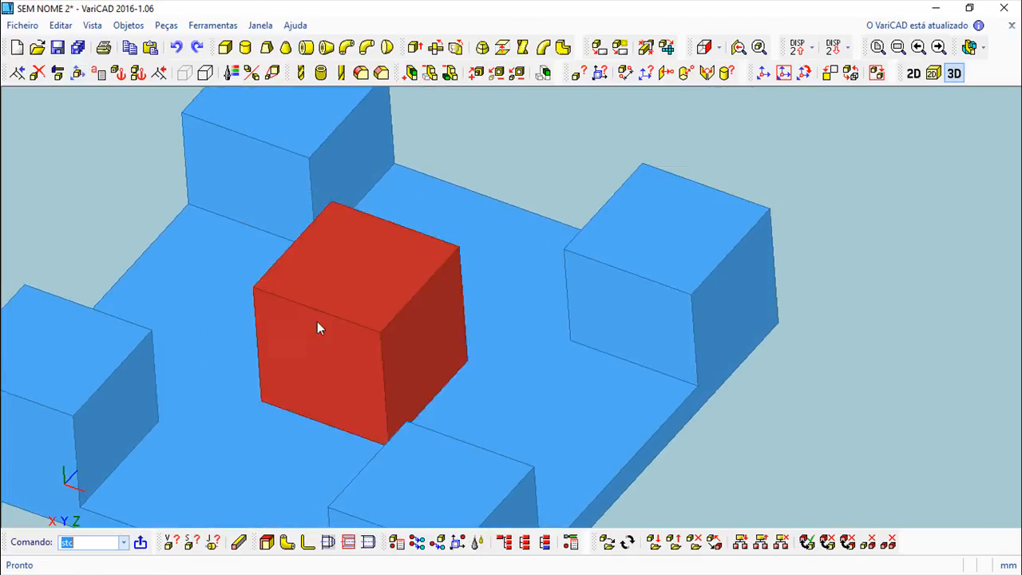
# - Start transforming the red cube and define a two-point translation vector along the front top edge of the right-rear blue block
pyautogui.click(77, 73)
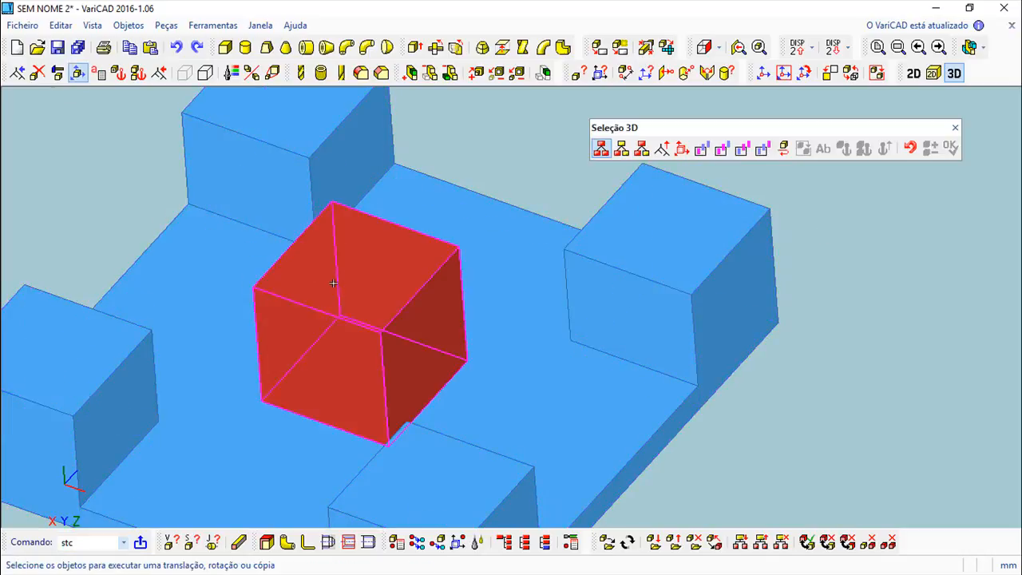
pyautogui.click(360, 295)
pyautogui.rightClick(502, 318)
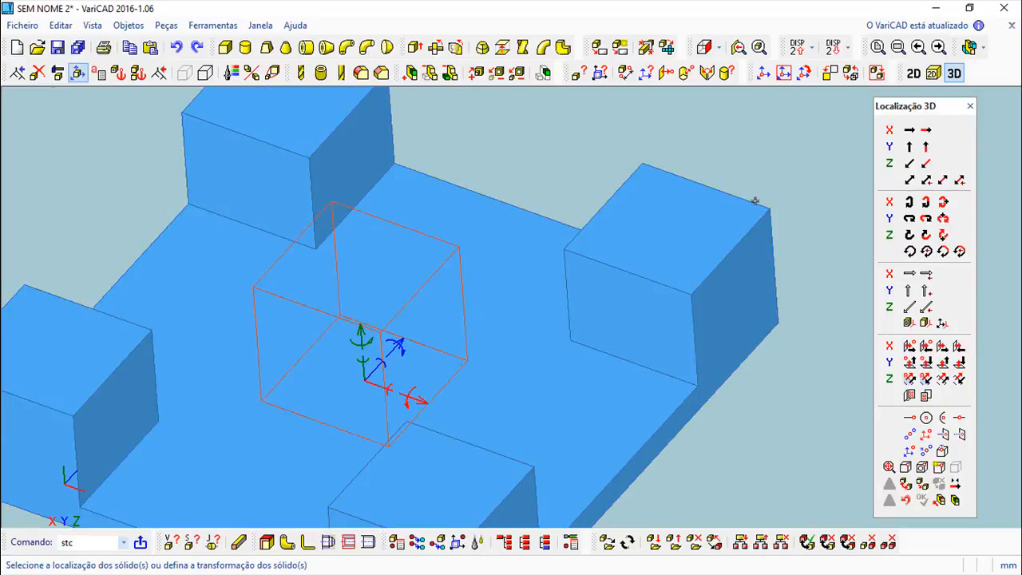
pyautogui.click(911, 182)
pyautogui.doubleClick(802, 154)
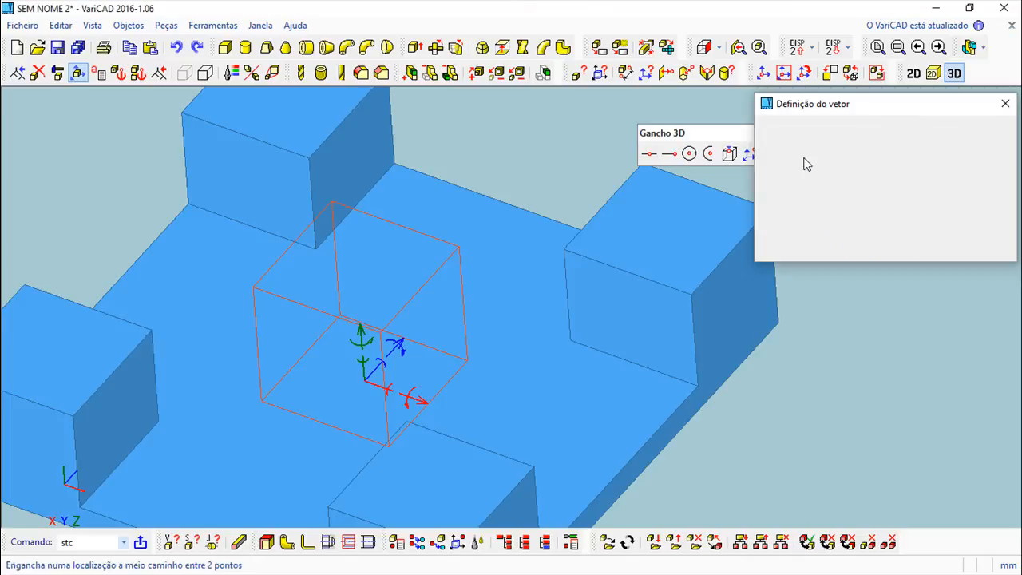
pyautogui.click(563, 249)
pyautogui.click(691, 294)
# - Switch the default translation distance to the previously used one and back to the vector length, and cancel the translation
pyautogui.moveTo(699, 205); pyautogui.dragTo(912, 178)
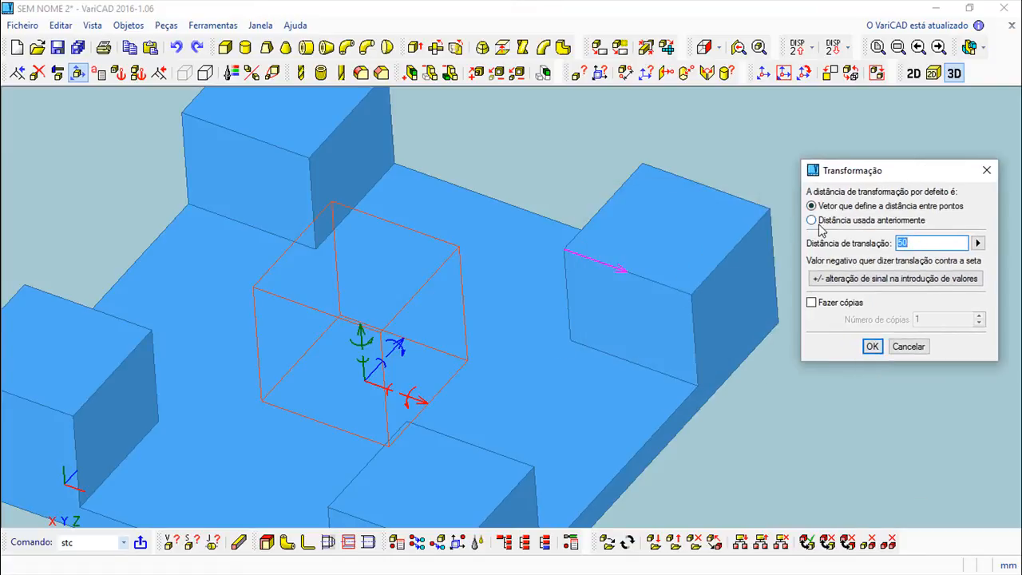
pyautogui.click(812, 220)
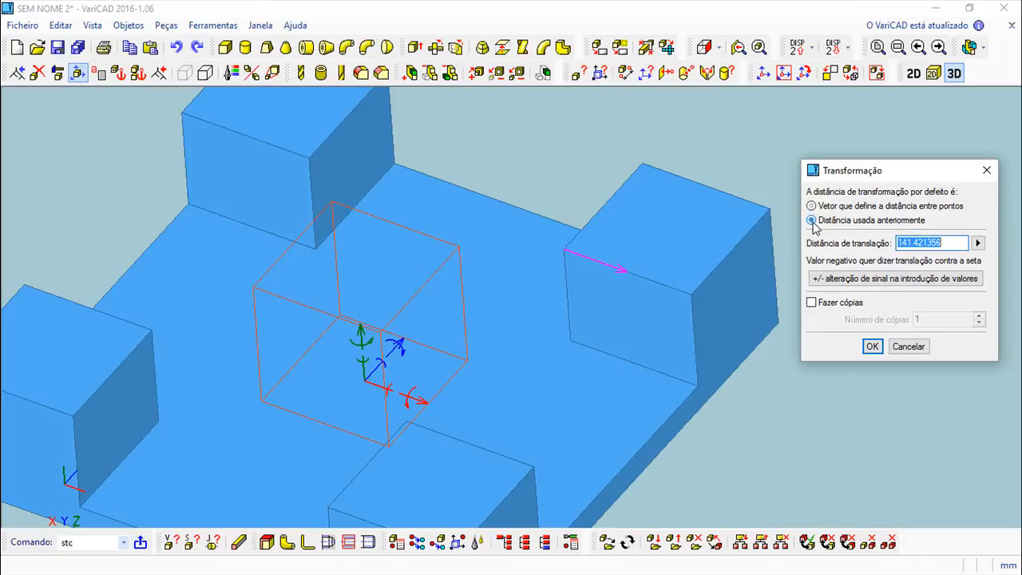
pyautogui.click(812, 206)
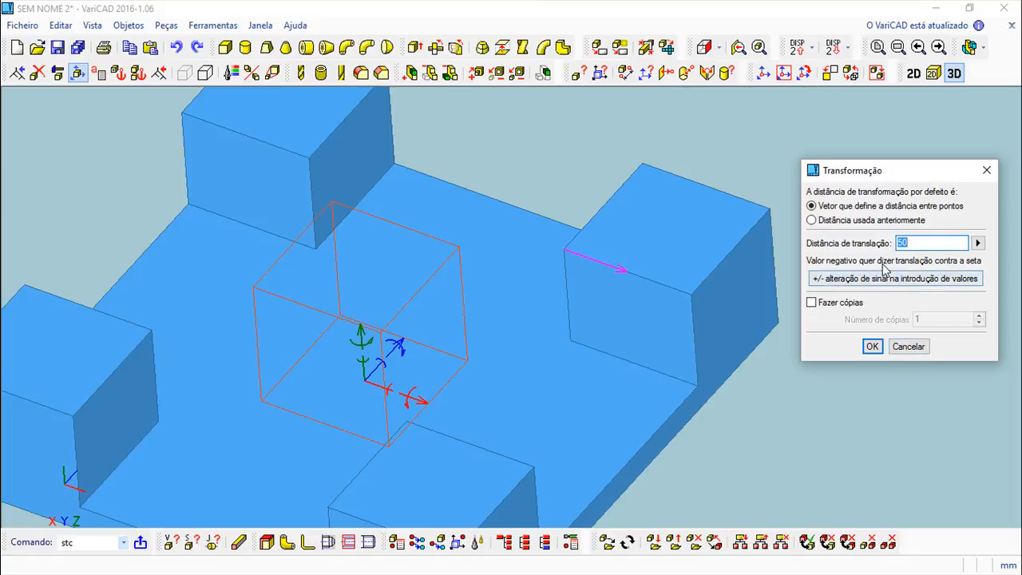
pyautogui.click(909, 346)
pyautogui.click(832, 418)
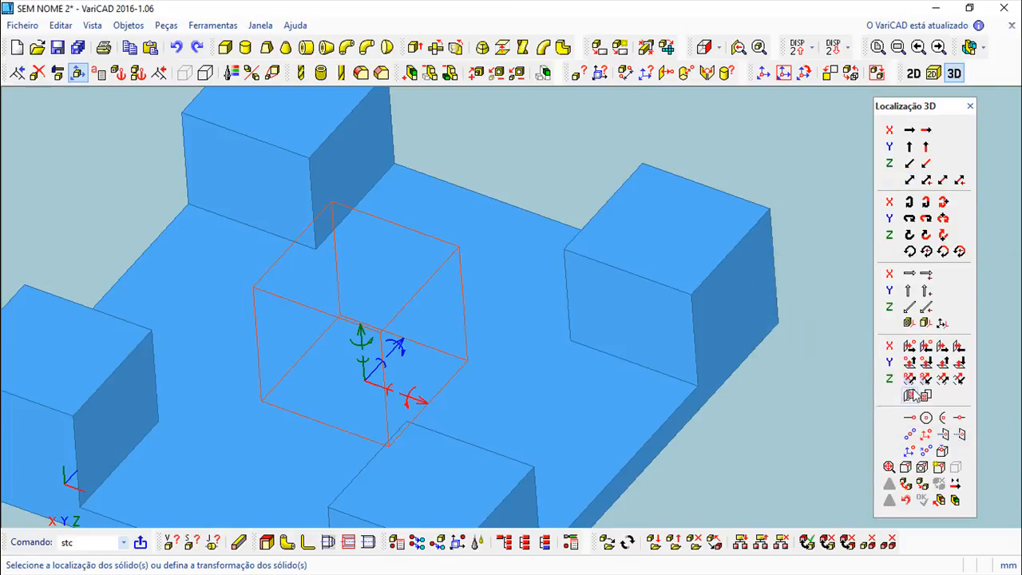
# - Open the translation along the previously defined vector and the X-axis rotation by angle for the red cube, cancelling each
pyautogui.click(926, 180)
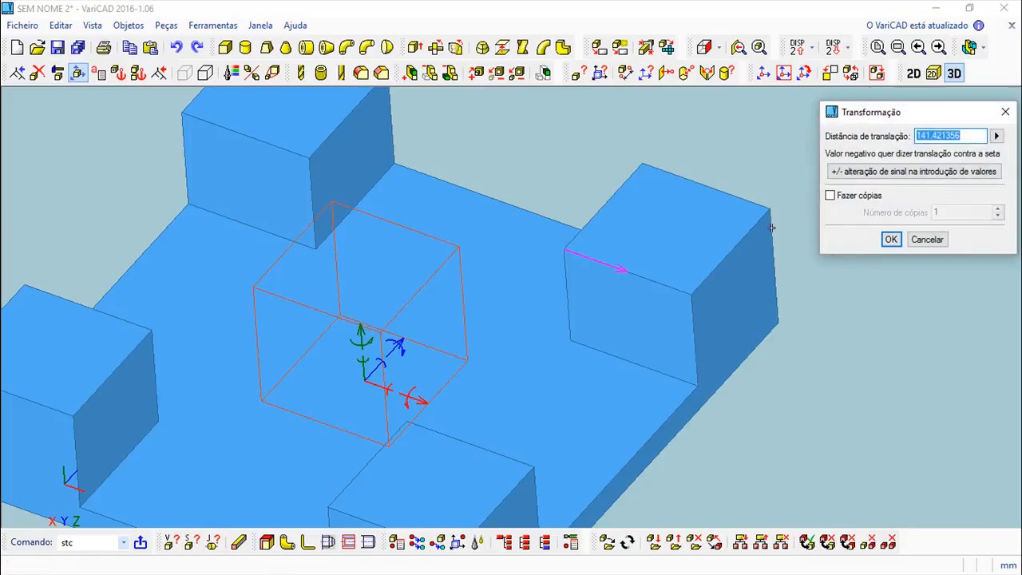
pyautogui.click(926, 240)
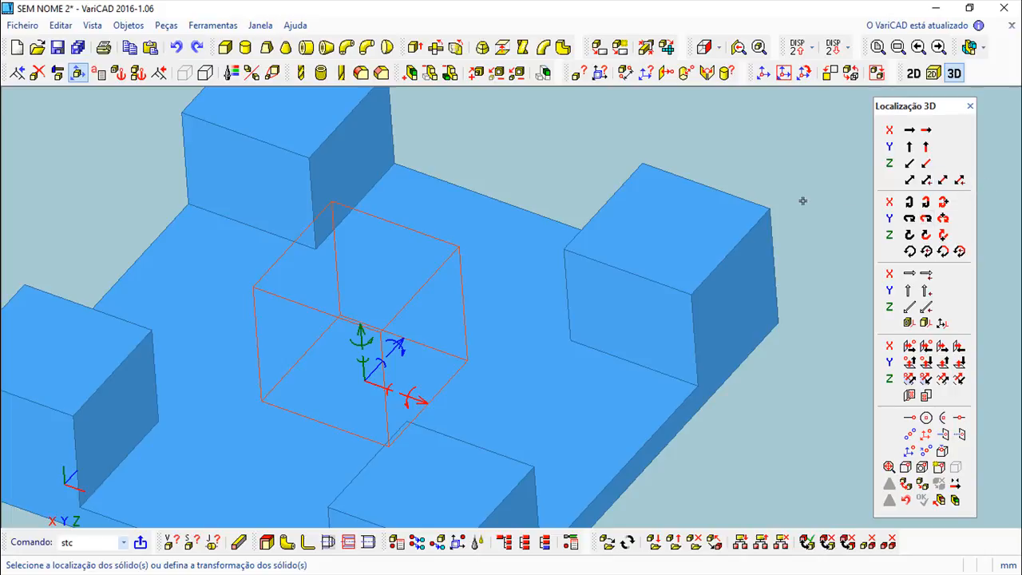
pyautogui.click(909, 205)
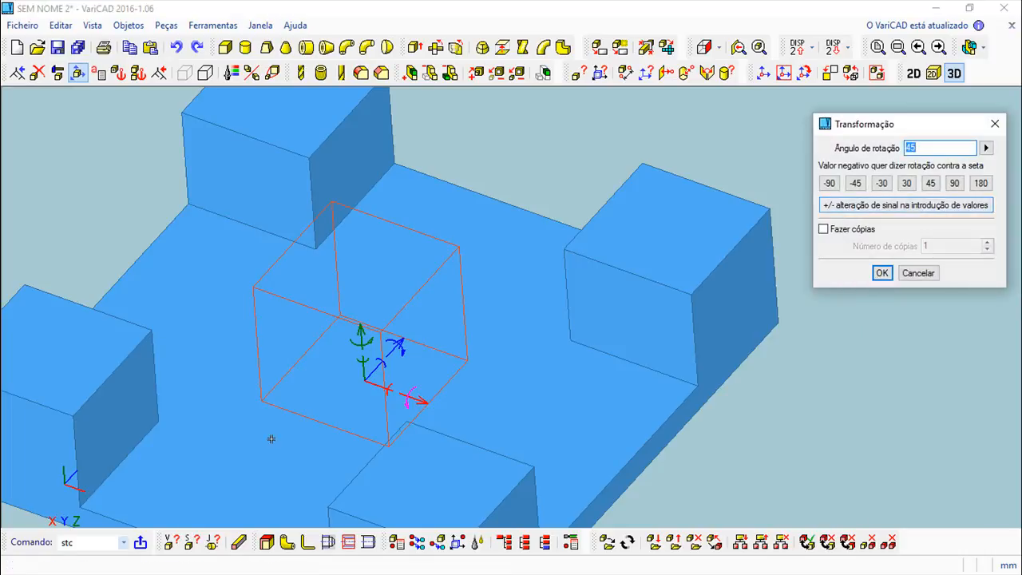
pyautogui.click(917, 272)
# - Try a dynamic X-axis rotation of the red cube starting from the right-rear block's front top corner, and cancel the command
pyautogui.click(926, 206)
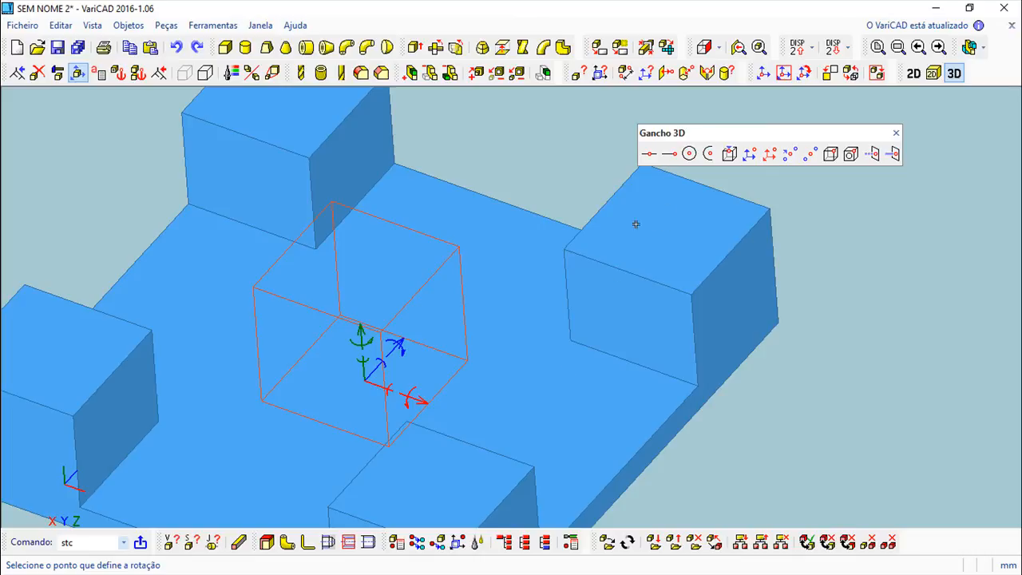
pyautogui.click(565, 249)
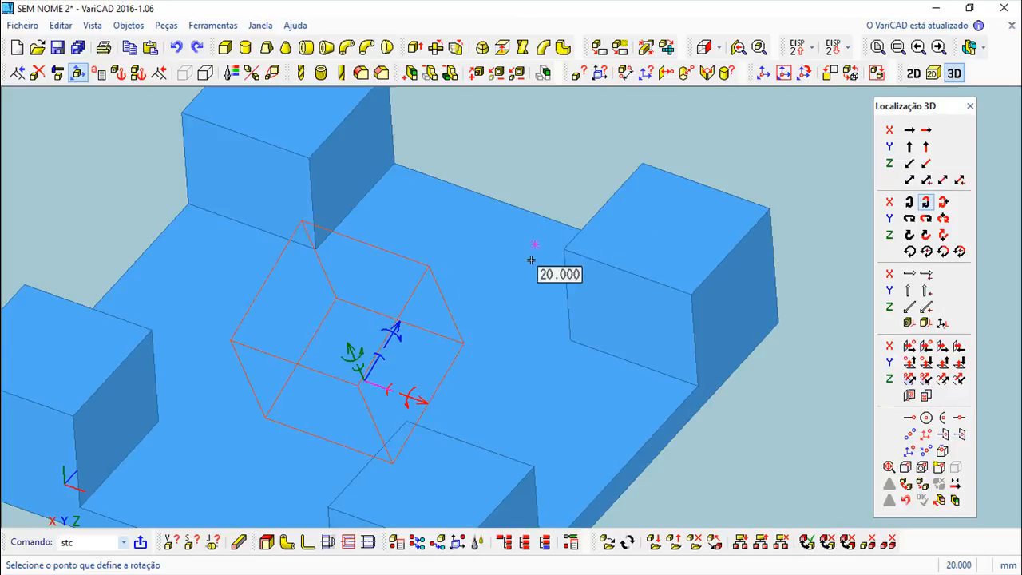
pyautogui.press('Escape')
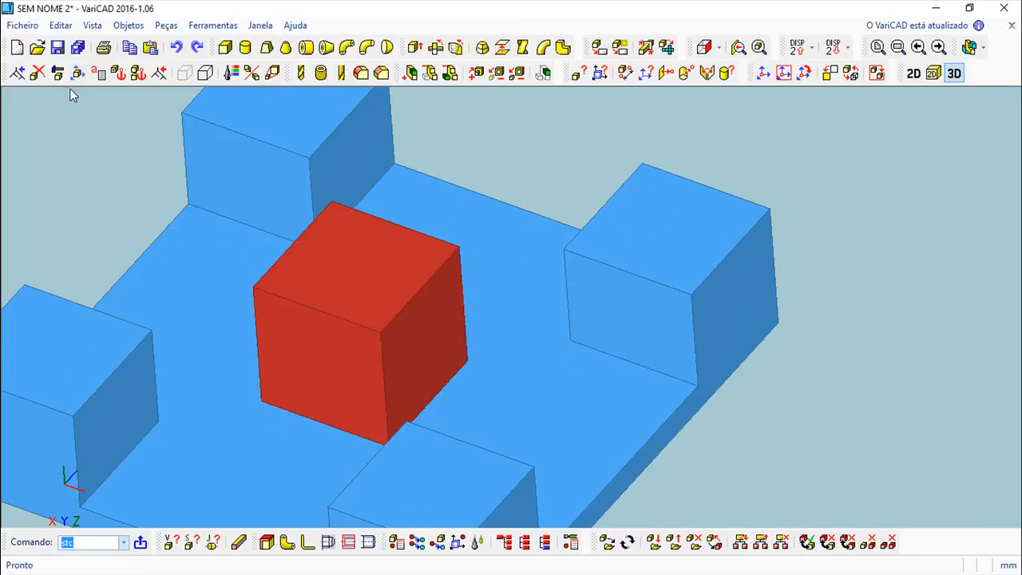
# - Restart transforming the red cube, view the angle definition options, and try an additional rotation about its X axis, undoing it
pyautogui.click(79, 73)
pyautogui.click(375, 292)
pyautogui.rightClick(534, 405)
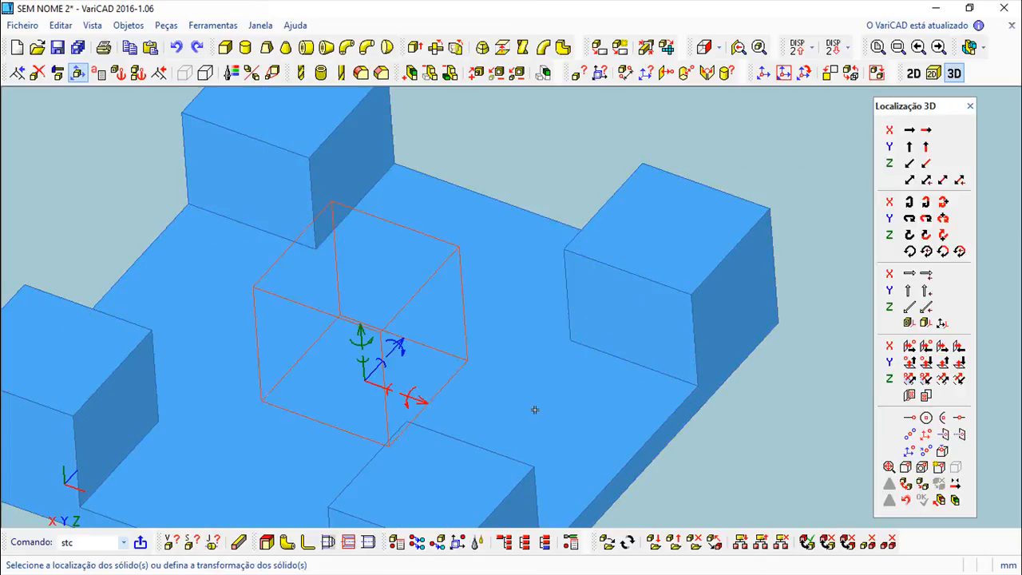
pyautogui.click(943, 203)
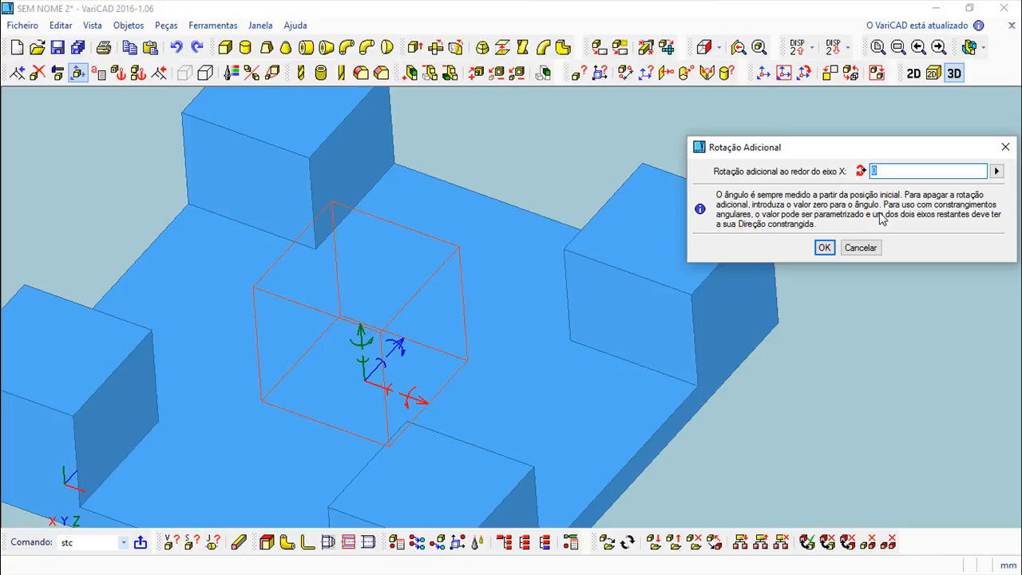
pyautogui.click(995, 171)
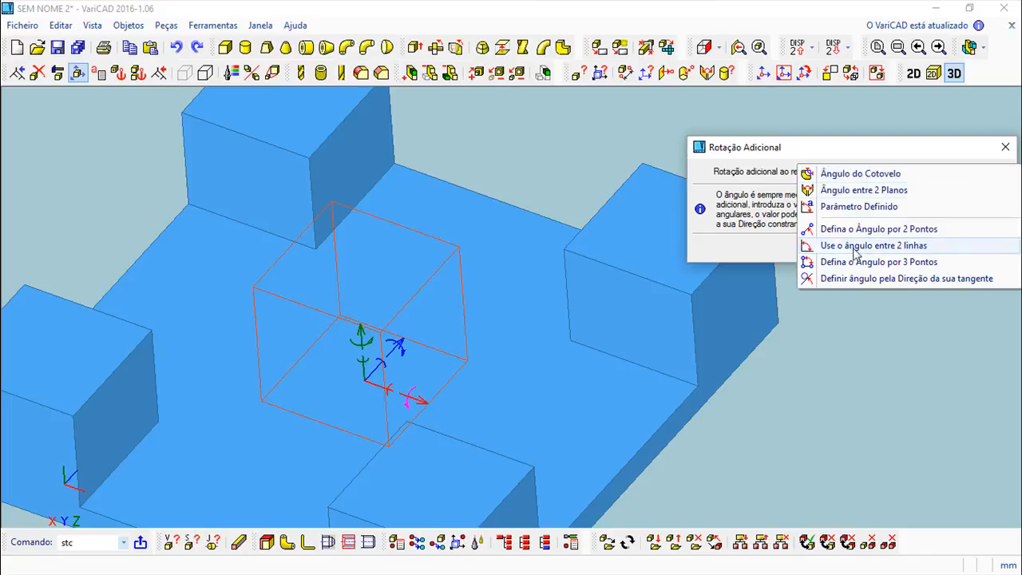
pyautogui.press('Escape')
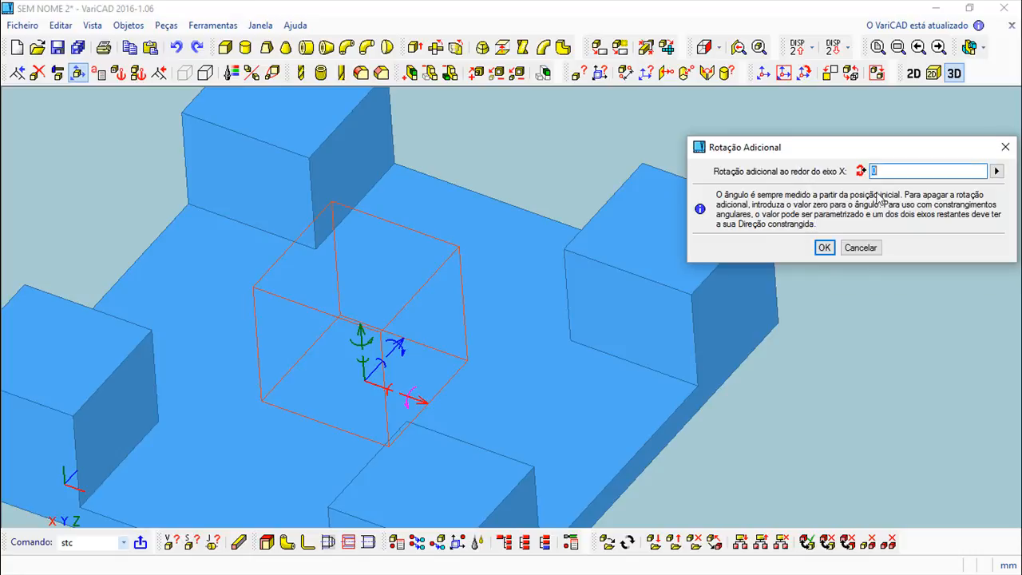
pyautogui.press('Return')
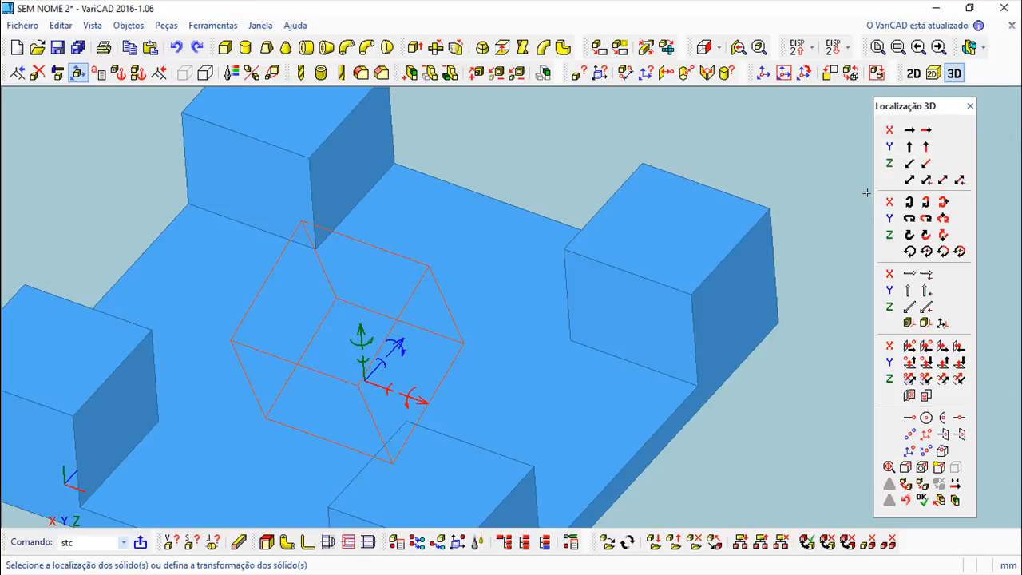
pyautogui.click(906, 500)
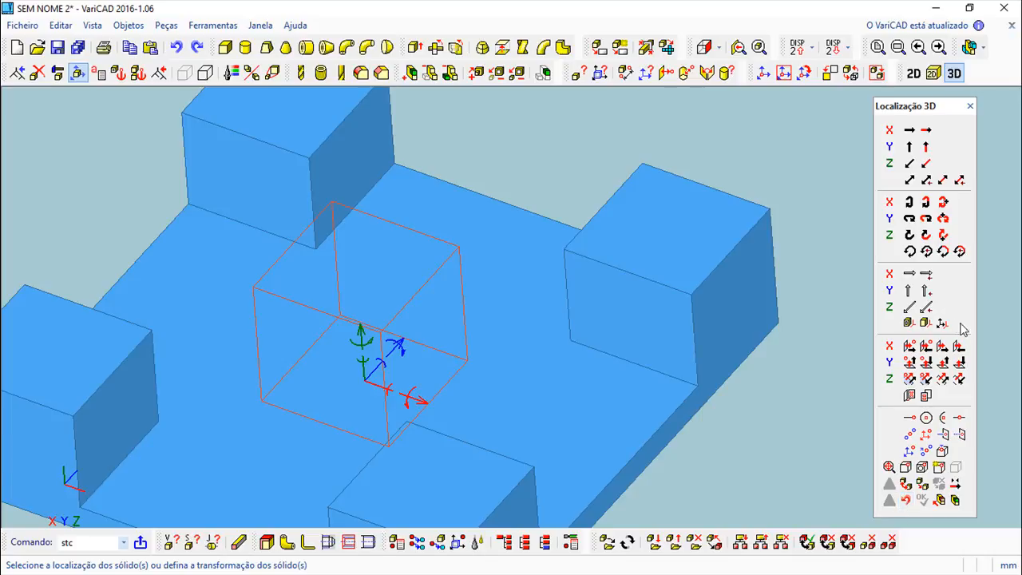
# - Try rotating the red cube about a two-point axis from the left block's top corner to the right-rear block's, and undo it
pyautogui.click(910, 253)
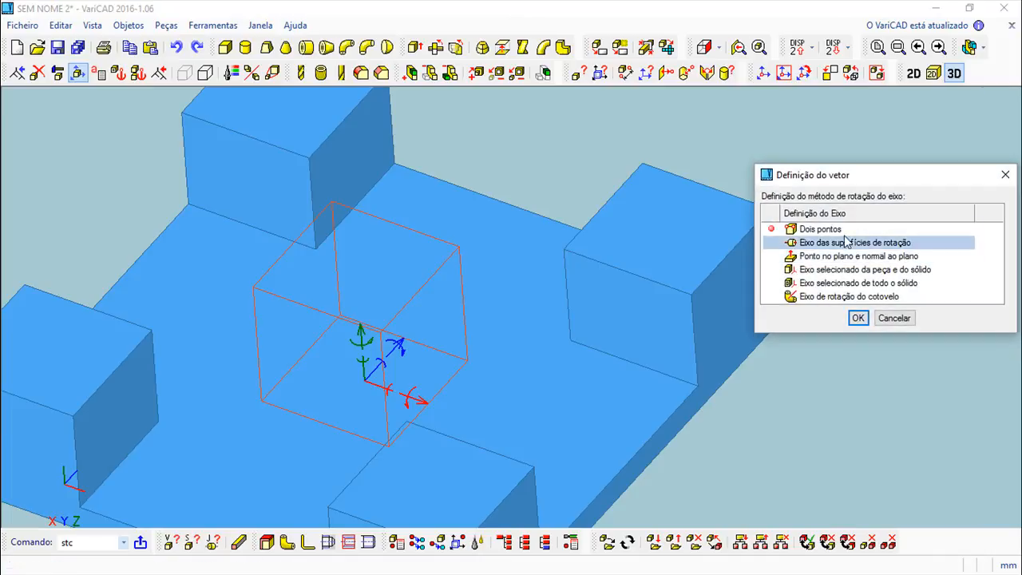
pyautogui.click(832, 230)
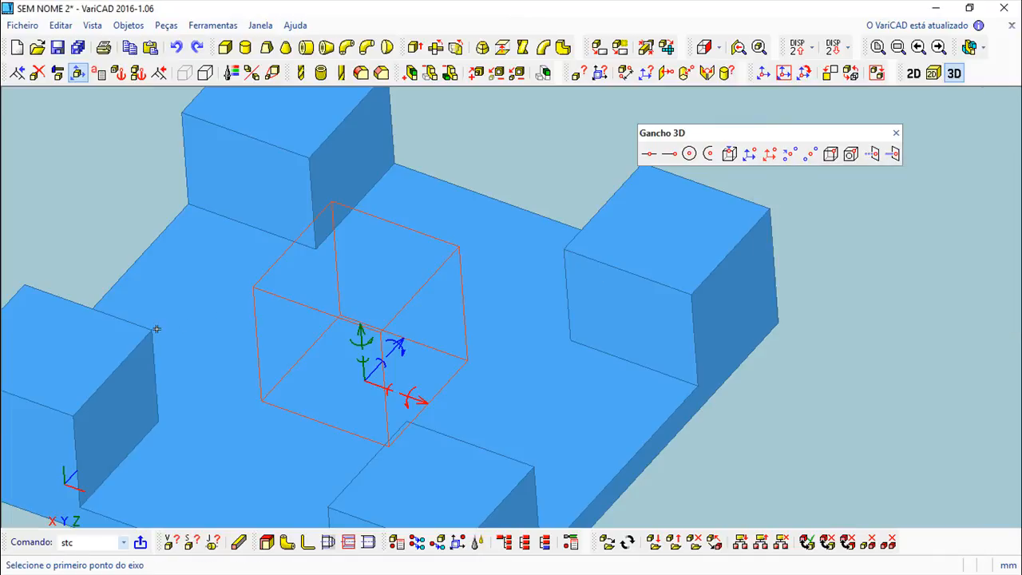
pyautogui.click(152, 329)
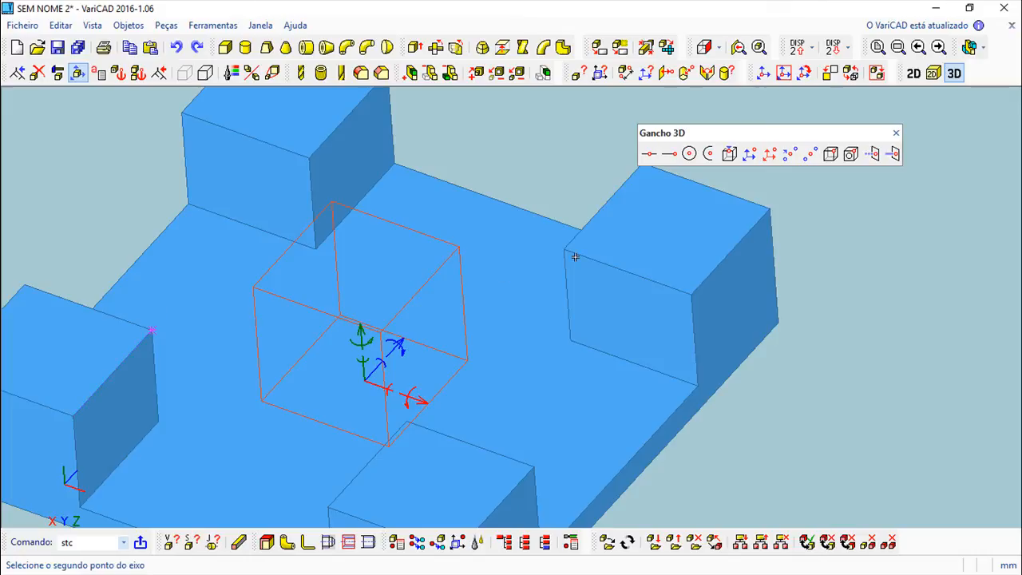
pyautogui.click(567, 231)
pyautogui.click(533, 319)
pyautogui.moveTo(452, 349); pyautogui.dragTo(722, 461, button='middle')
pyautogui.click(905, 499)
# - Try directing the cube's X axis along a two-point vector from the left block to the right-rear block, and reapplying it, undoing both
pyautogui.moveTo(558, 371); pyautogui.dragTo(539, 316, button='middle')
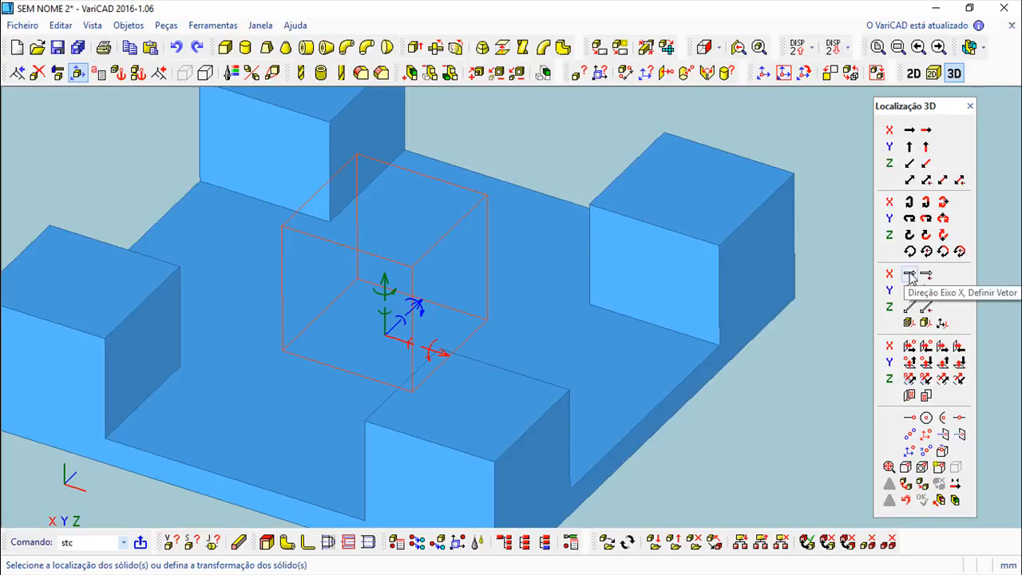
pyautogui.moveTo(556, 364); pyautogui.dragTo(536, 412, button='middle')
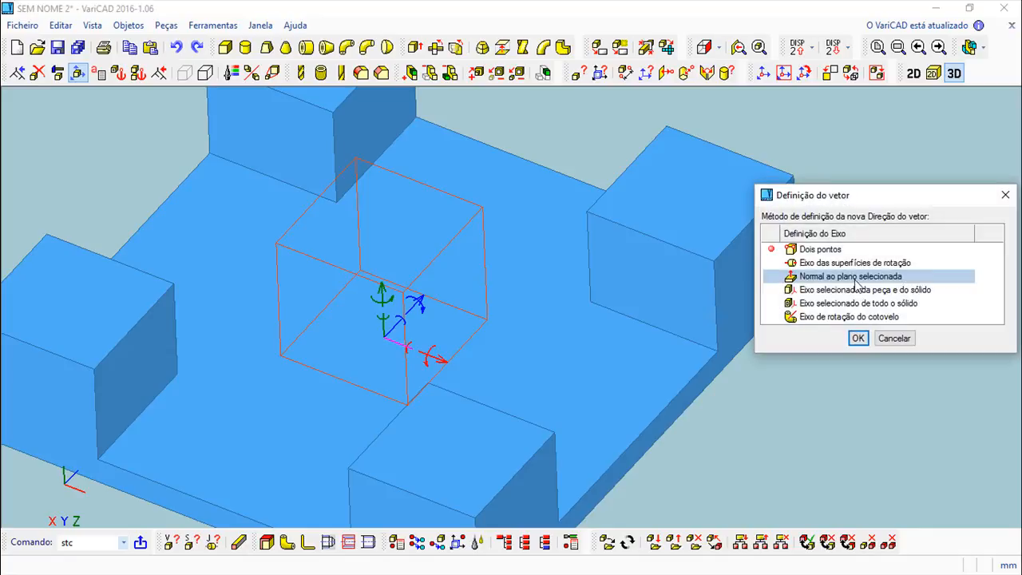
pyautogui.doubleClick(830, 251)
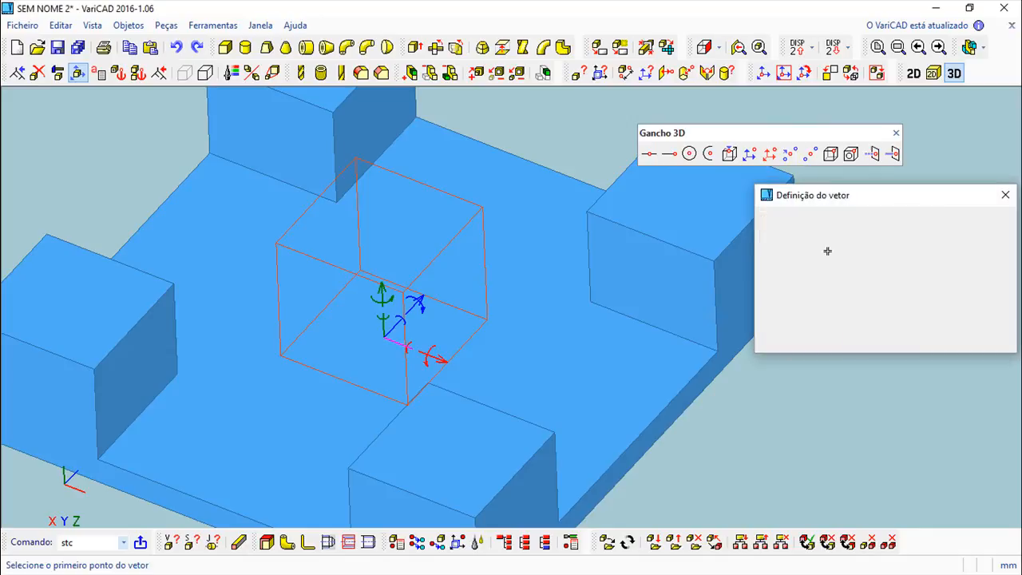
pyautogui.click(174, 282)
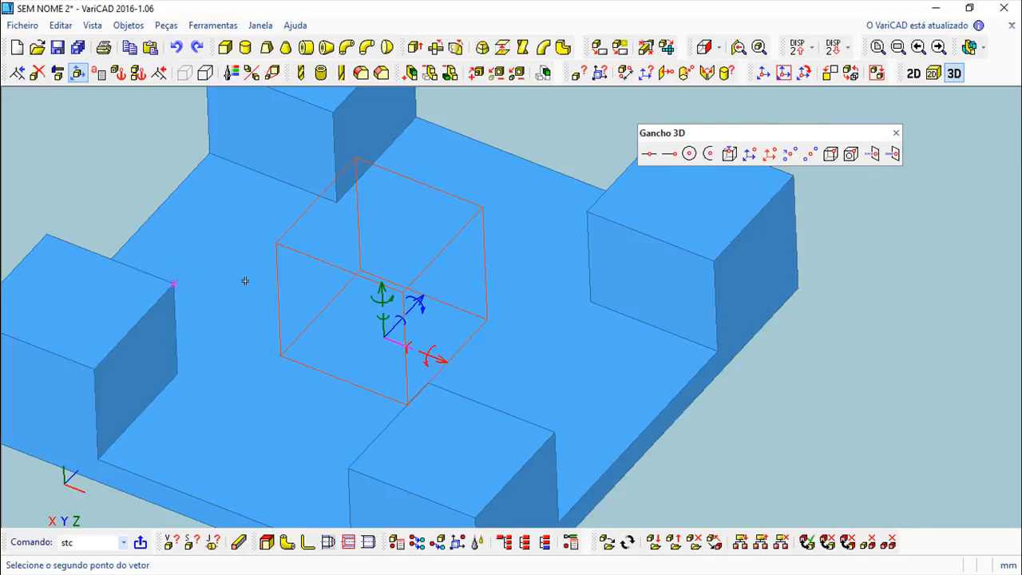
pyautogui.click(588, 211)
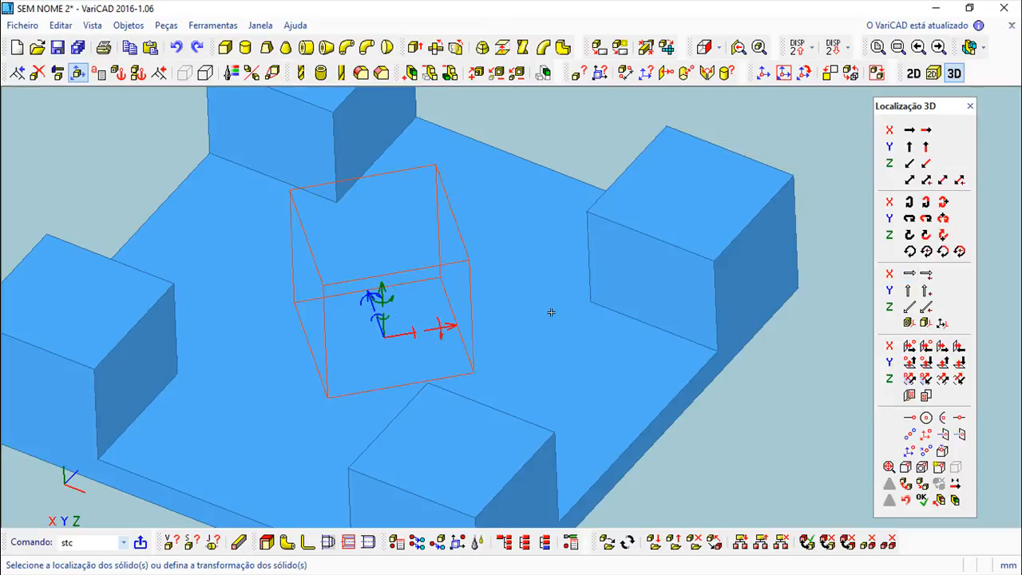
pyautogui.moveTo(566, 333)
pyautogui.mouseDown(button='middle')
pyautogui.moveTo(560, 396)
pyautogui.moveTo(558, 326)
pyautogui.moveTo(574, 319)
pyautogui.mouseUp(button='middle')
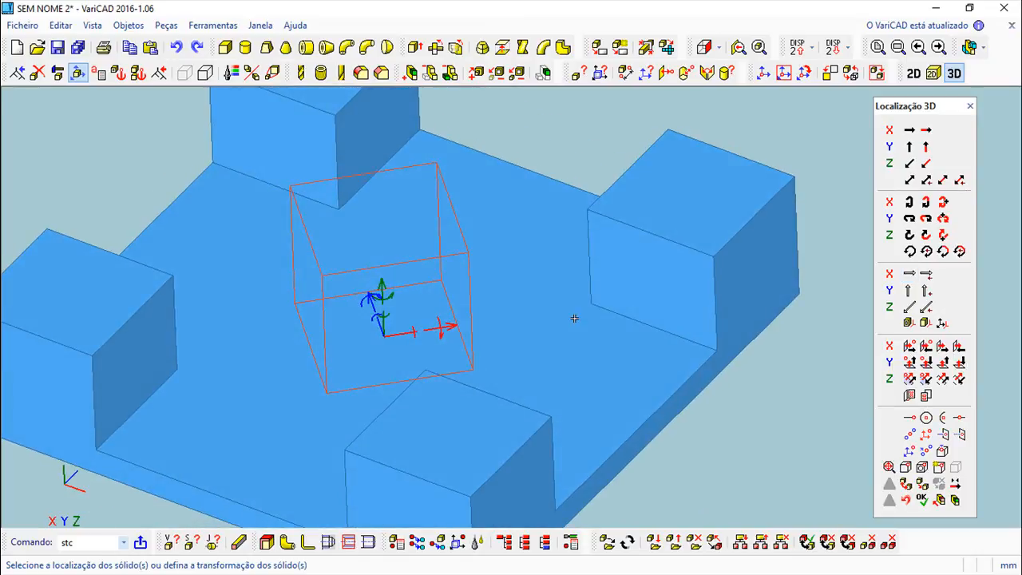
pyautogui.click(905, 500)
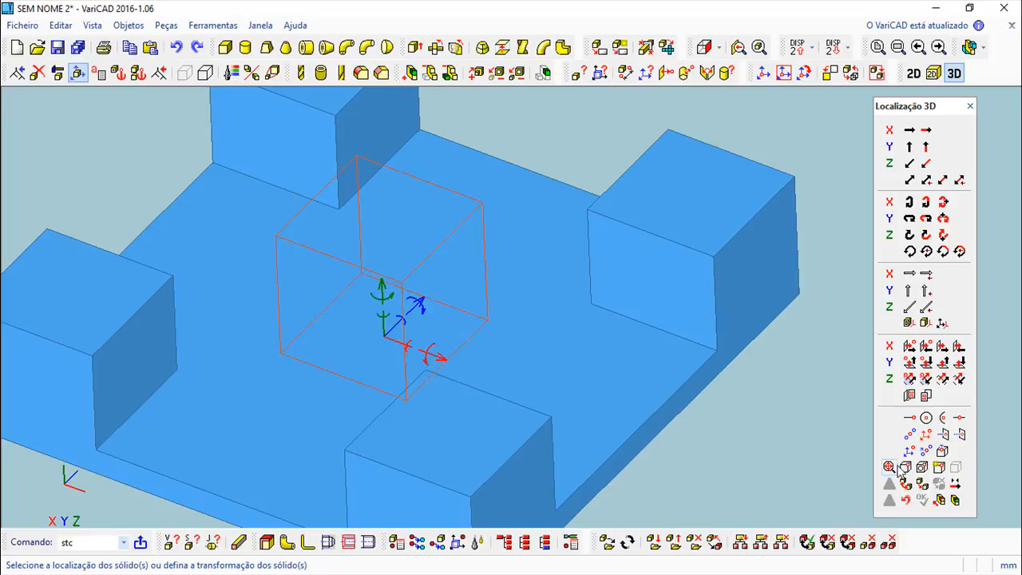
pyautogui.click(925, 274)
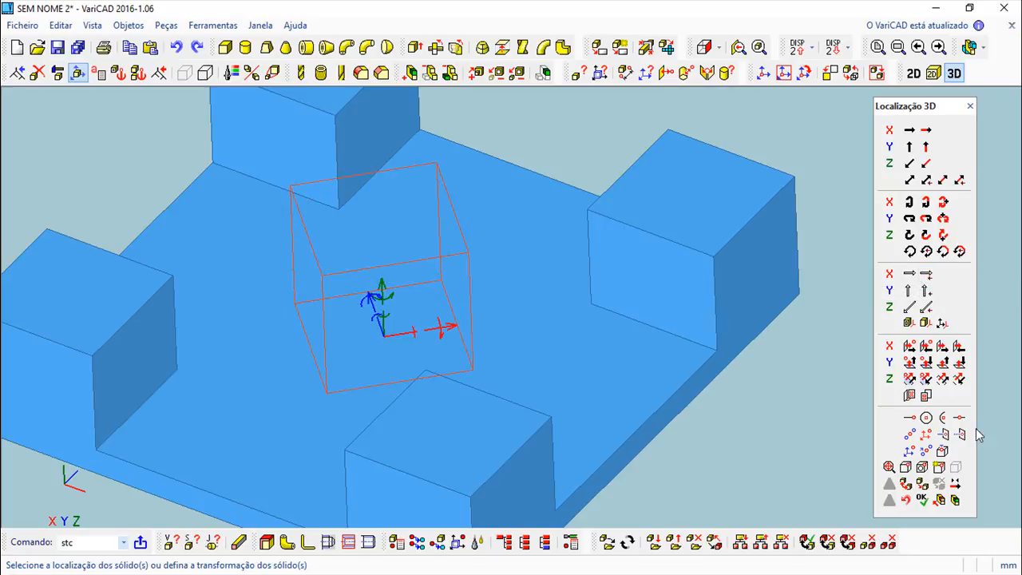
pyautogui.click(906, 500)
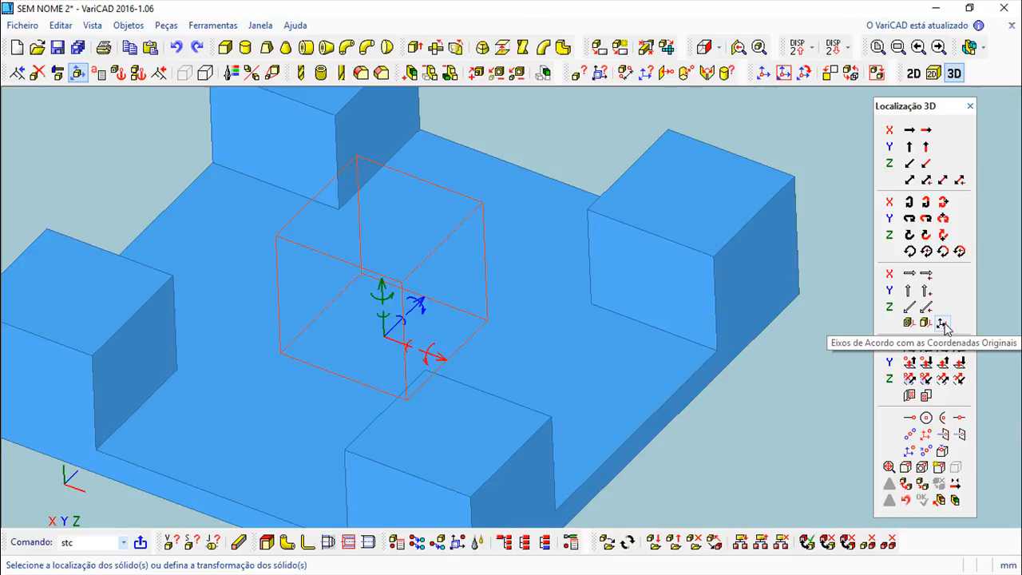
# - Try orienting the red cube's axes according to the axes of the whole blue base solid
pyautogui.scroll(-1, 530, 382)
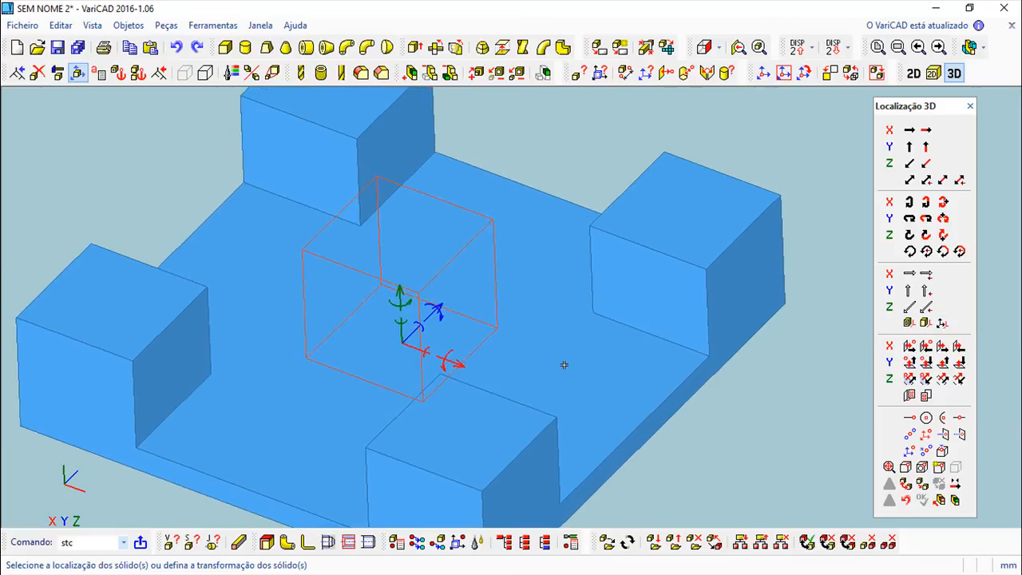
pyautogui.click(906, 320)
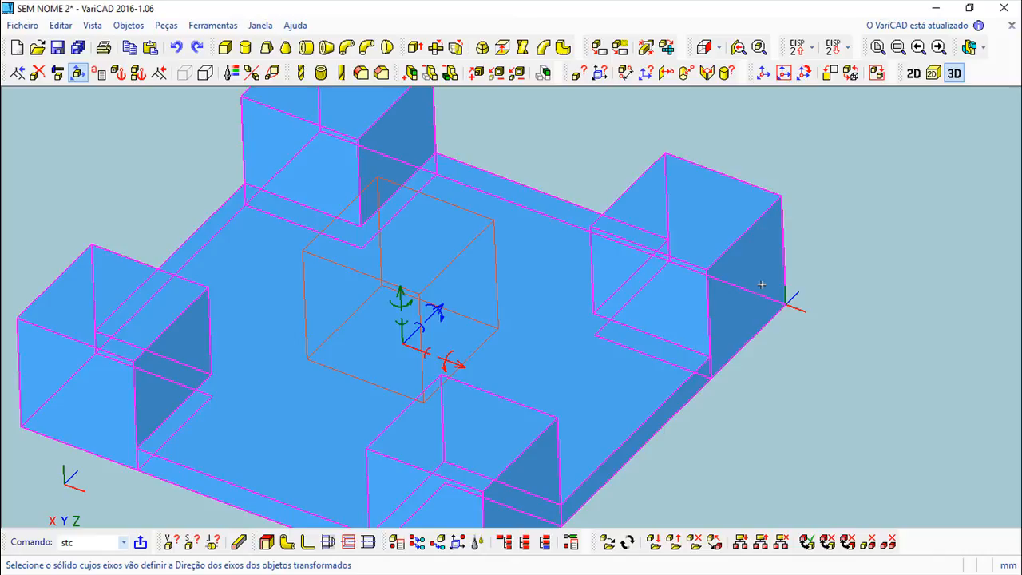
pyautogui.click(731, 273)
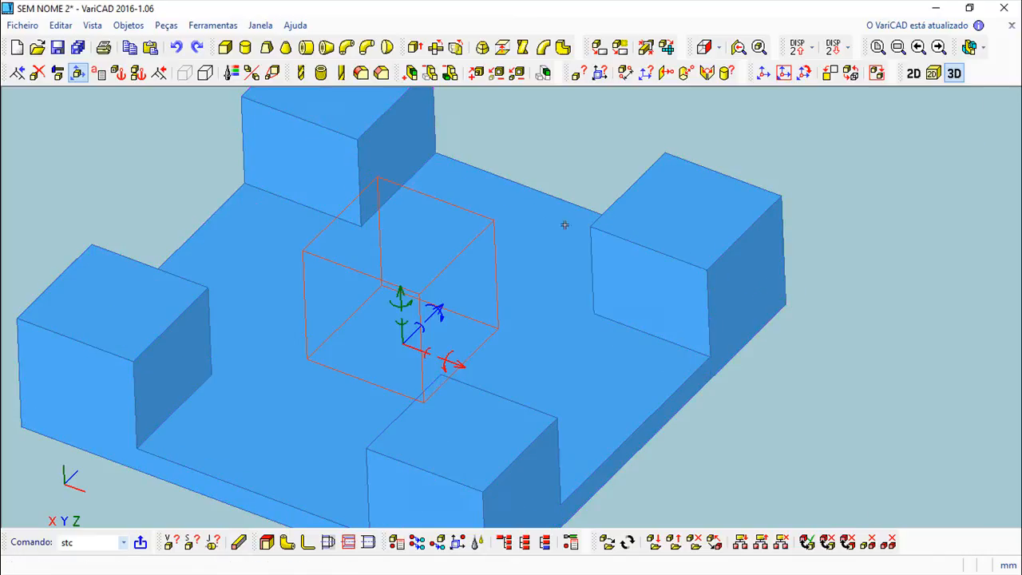
# - Try orienting the red cube's axes according to the axes of the right-rear block as a single part of the solid
pyautogui.click(78, 72)
pyautogui.click(423, 284)
pyautogui.rightClick(851, 353)
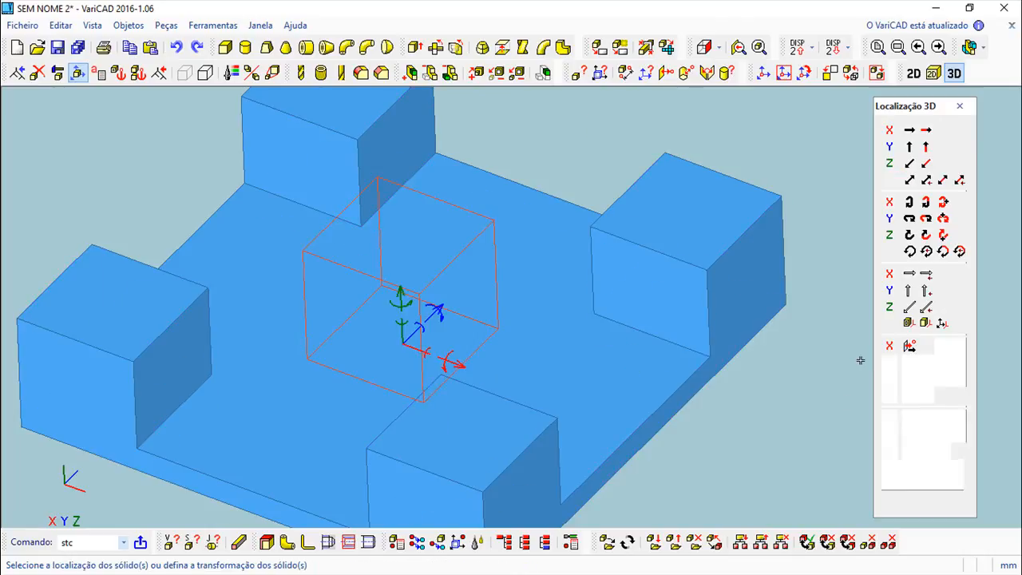
pyautogui.click(926, 323)
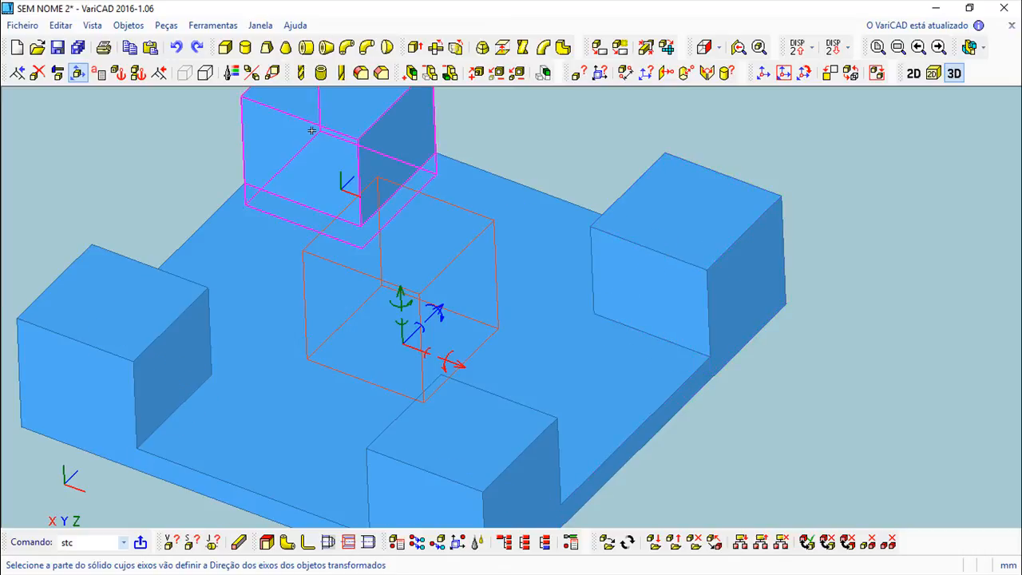
pyautogui.click(754, 224)
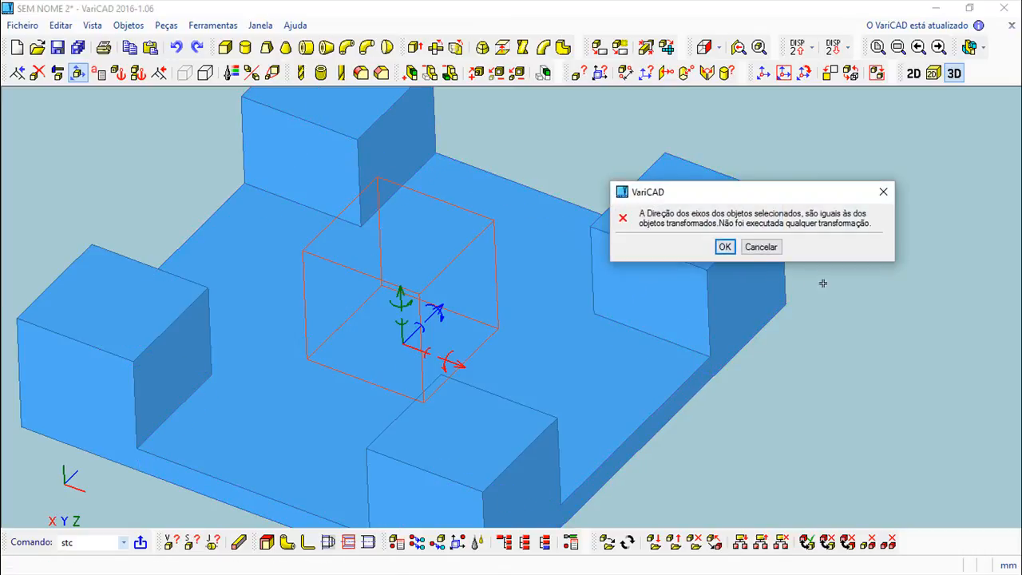
pyautogui.click(762, 247)
pyautogui.click(751, 301)
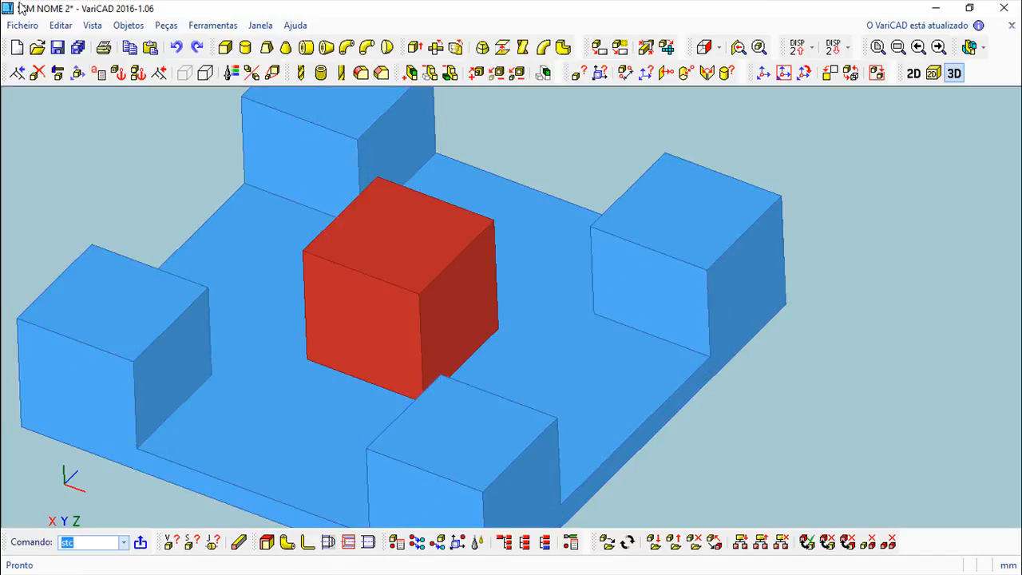
# - Restart transforming the red cube and place it on the right-rear block's front face with its X axis along the surface normal
pyautogui.click(78, 72)
pyautogui.click(392, 285)
pyautogui.rightClick(582, 372)
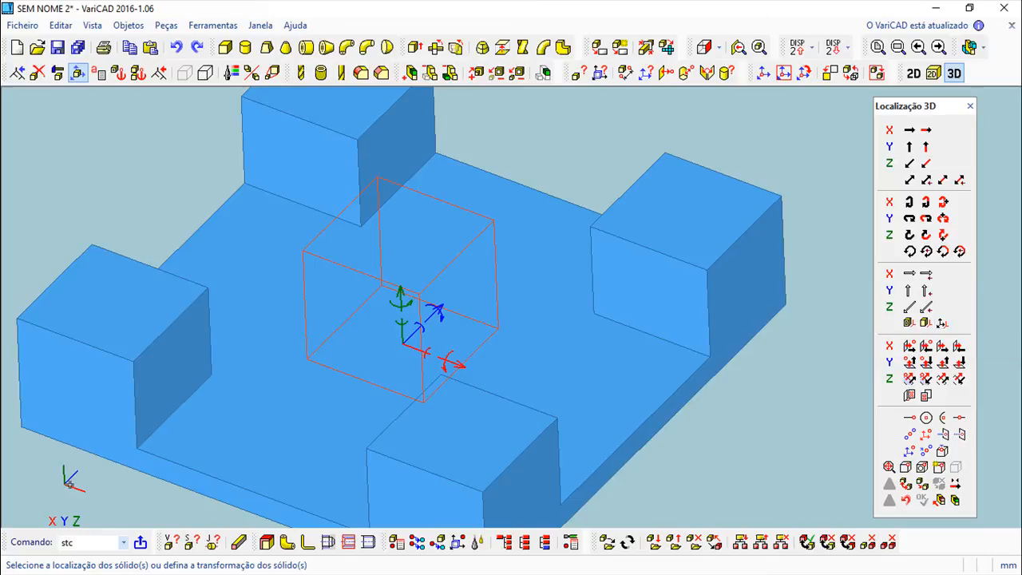
pyautogui.moveTo(668, 472); pyautogui.dragTo(686, 417, button='middle')
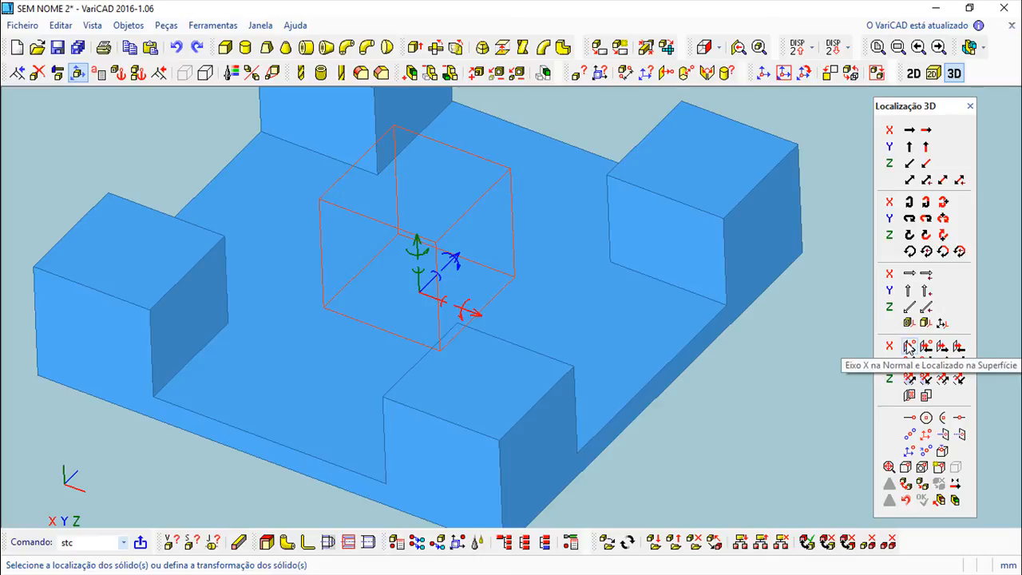
pyautogui.click(909, 345)
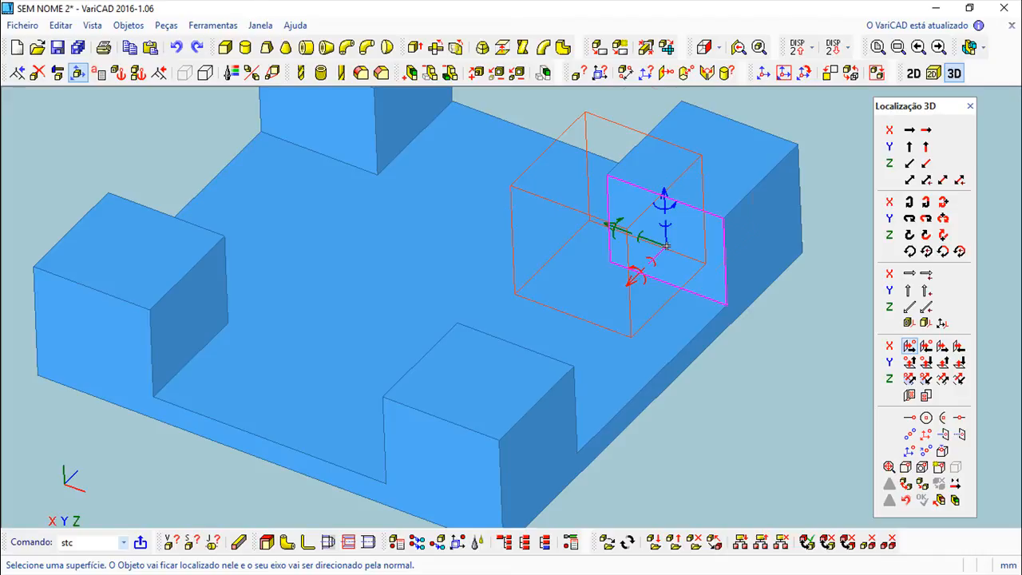
pyautogui.click(661, 245)
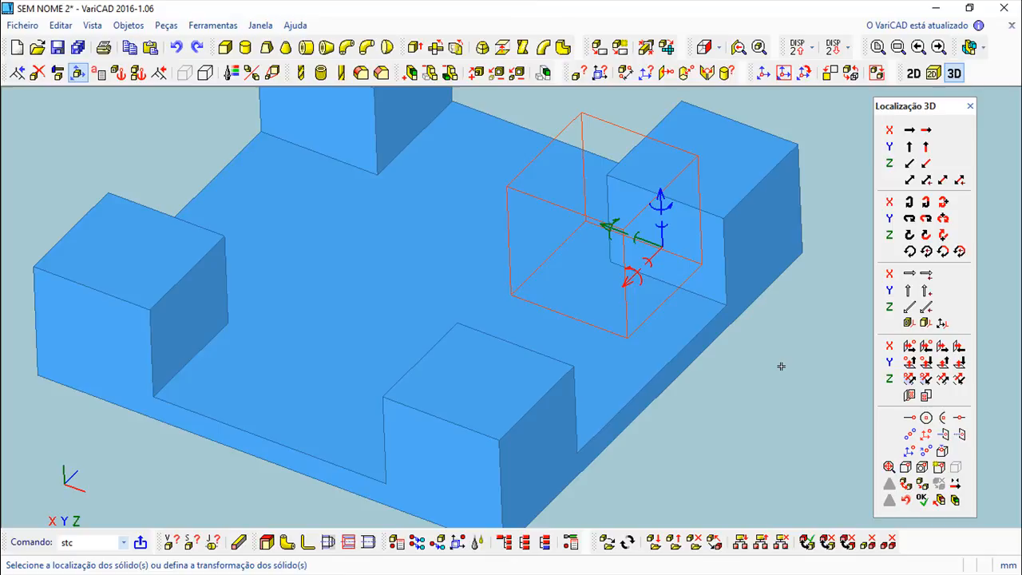
# - Place the cube on the right-rear block's front face with its X axis directed against the surface normal
pyautogui.click(926, 348)
pyautogui.click(926, 349)
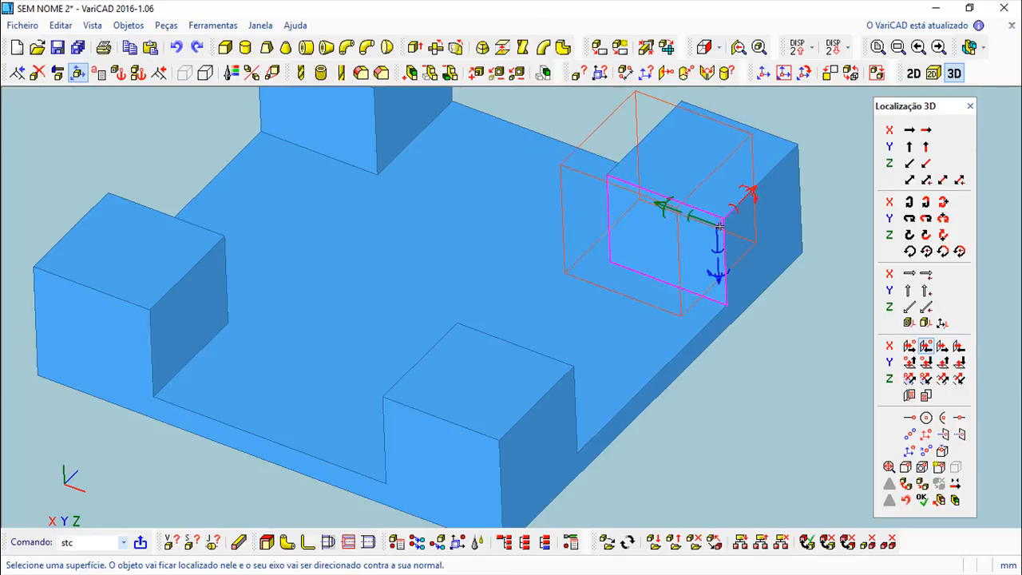
pyautogui.click(661, 236)
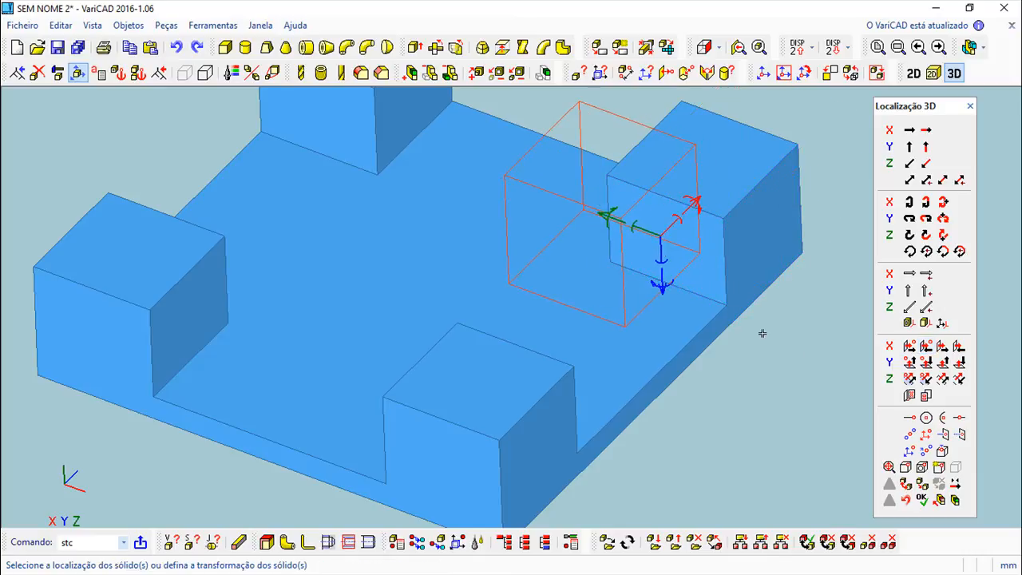
# - Direct the cube's X axis along the normal of the front block's top face
pyautogui.click(942, 348)
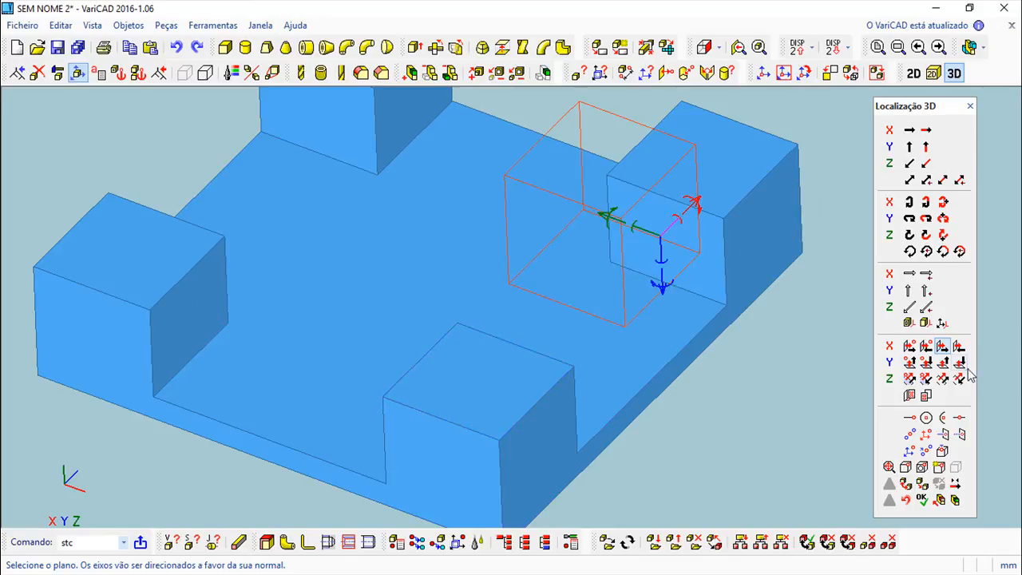
pyautogui.click(684, 238)
pyautogui.click(459, 398)
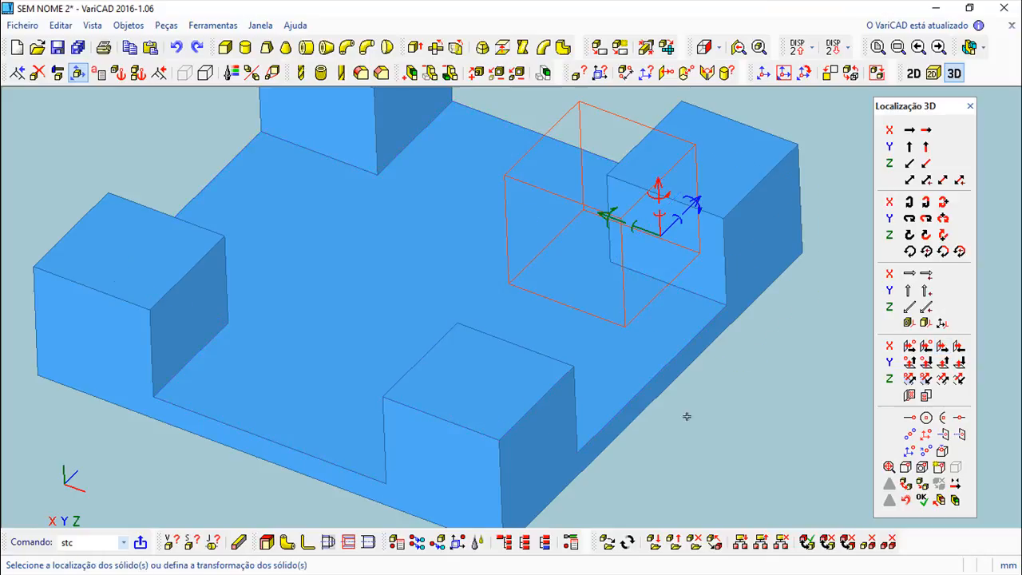
# - Direct the normal of the cube's right side face against the normal of the front block's top face
pyautogui.click(909, 396)
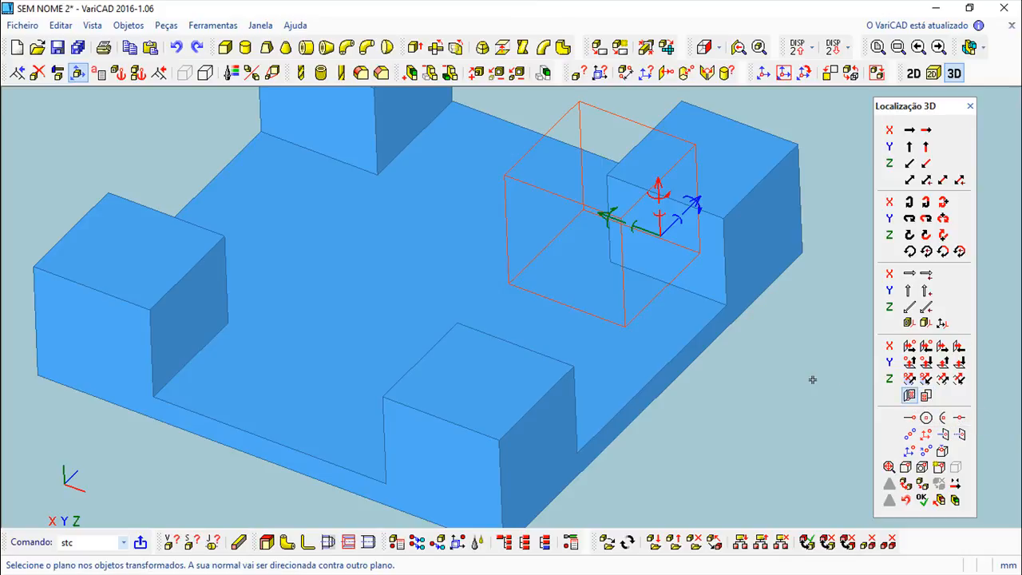
pyautogui.click(673, 279)
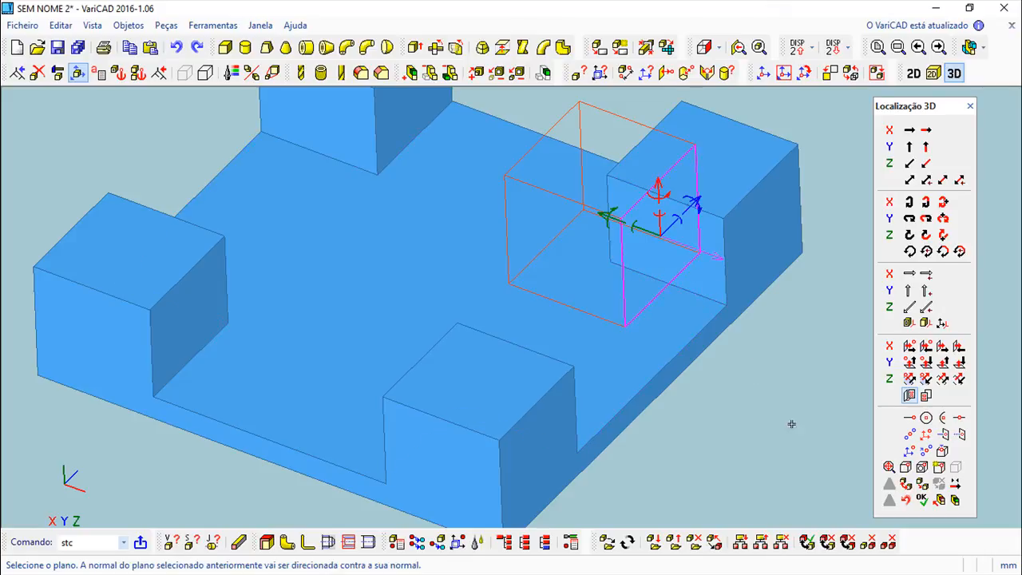
pyautogui.moveTo(739, 348); pyautogui.dragTo(777, 364, button='middle')
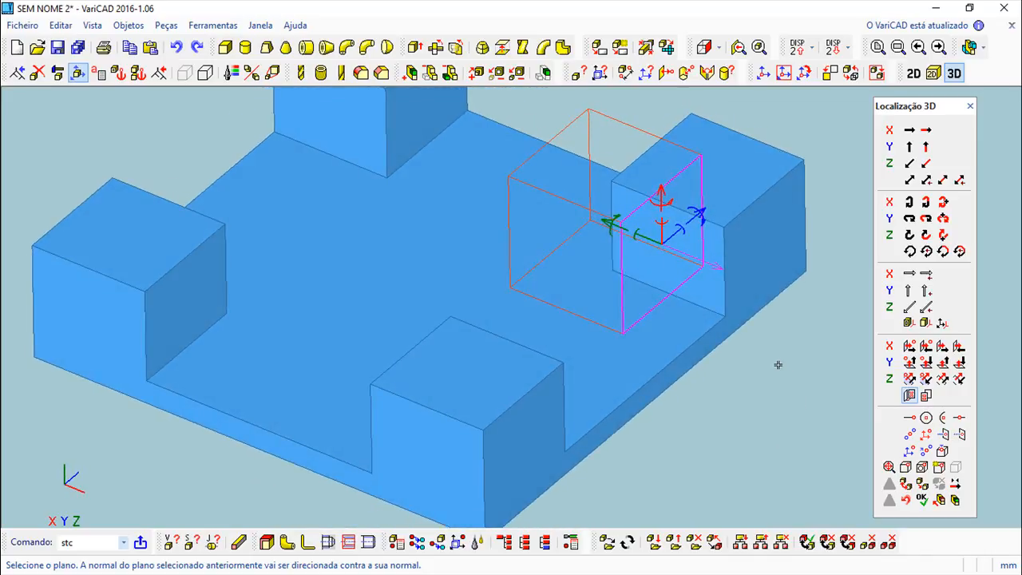
pyautogui.click(469, 380)
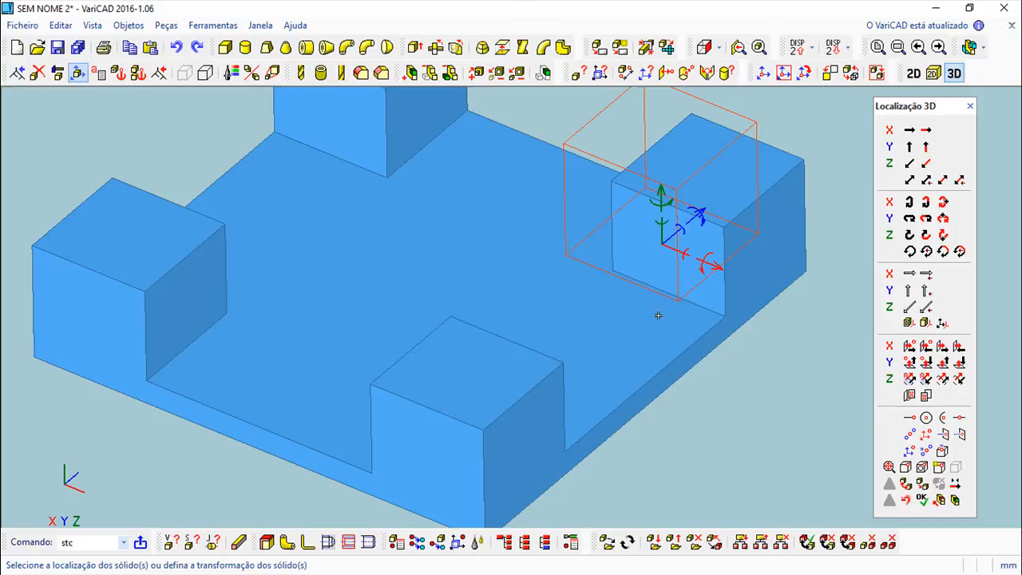
# - Repeat the opposing plane alignment, turning the reoriented cube's new right side face against the front block's top face
pyautogui.click(910, 395)
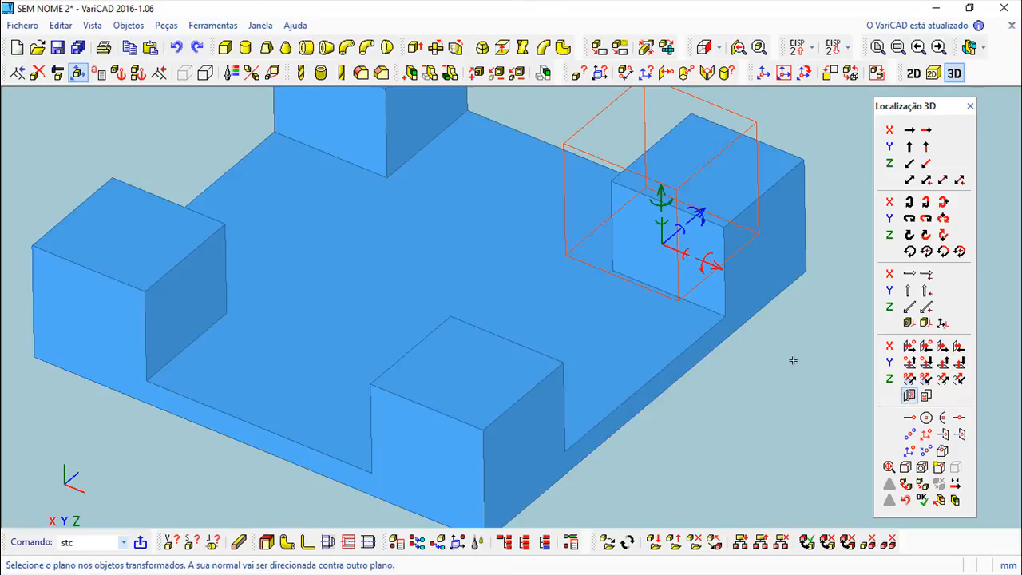
pyautogui.moveTo(762, 411)
pyautogui.mouseDown(button='middle')
pyautogui.moveTo(764, 307)
pyautogui.moveTo(764, 406)
pyautogui.mouseUp(button='middle')
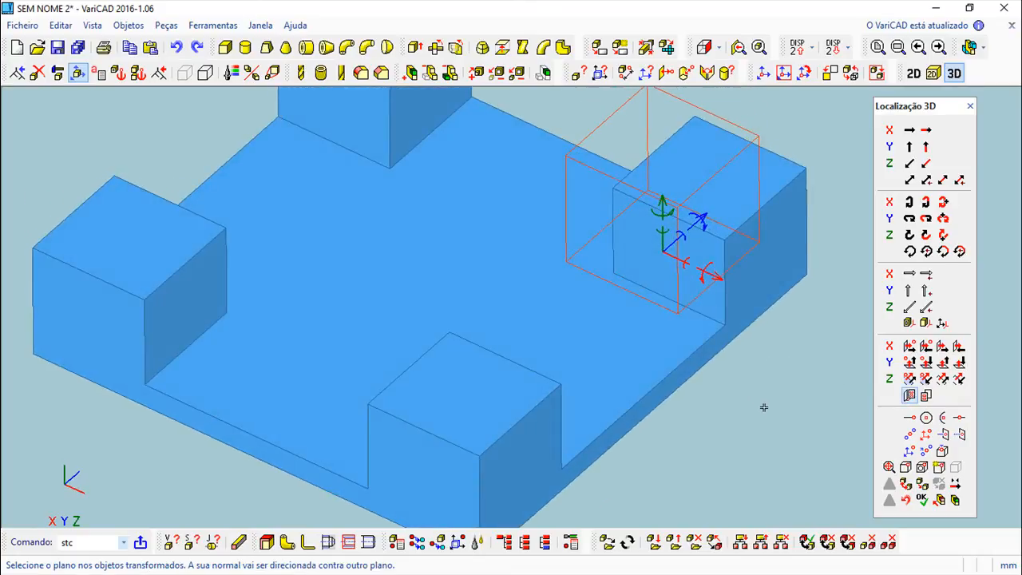
pyautogui.click(694, 297)
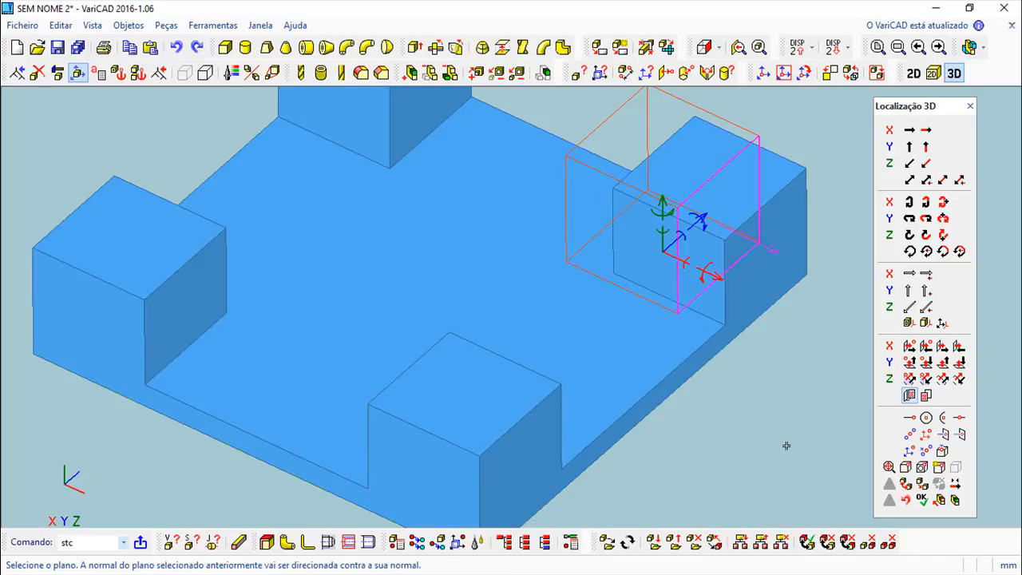
pyautogui.click(473, 389)
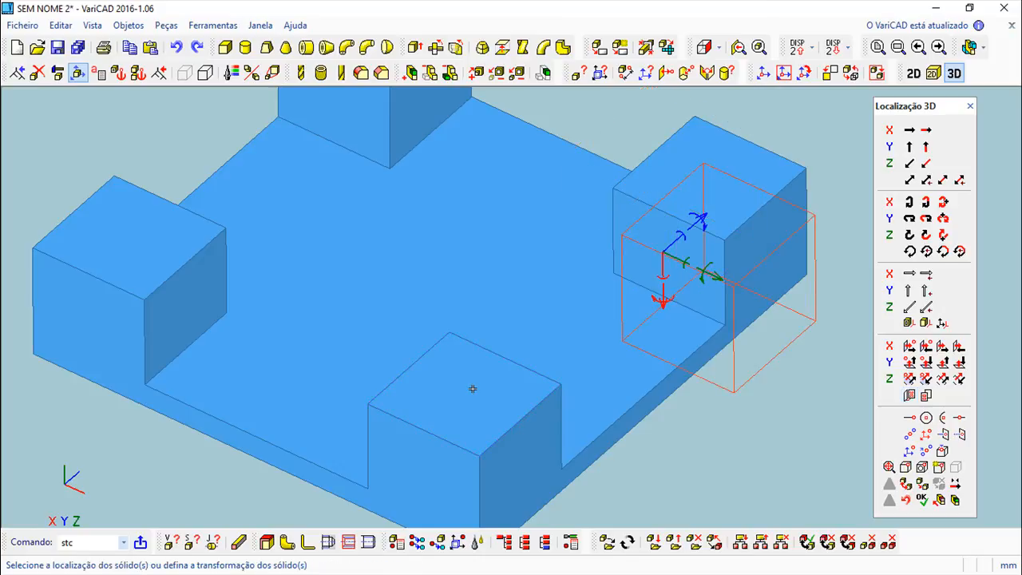
# - Start aligning plane normals in the same direction, pick the cube's bottom face, and try the front block's top face as target
pyautogui.moveTo(686, 484); pyautogui.dragTo(686, 417, button='middle')
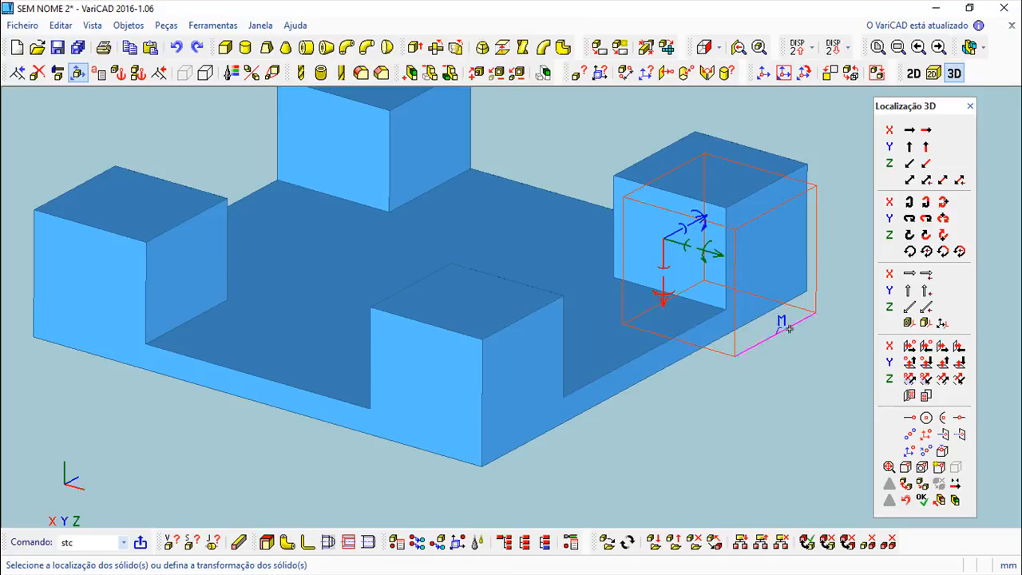
pyautogui.moveTo(791, 469); pyautogui.dragTo(787, 493, button='middle')
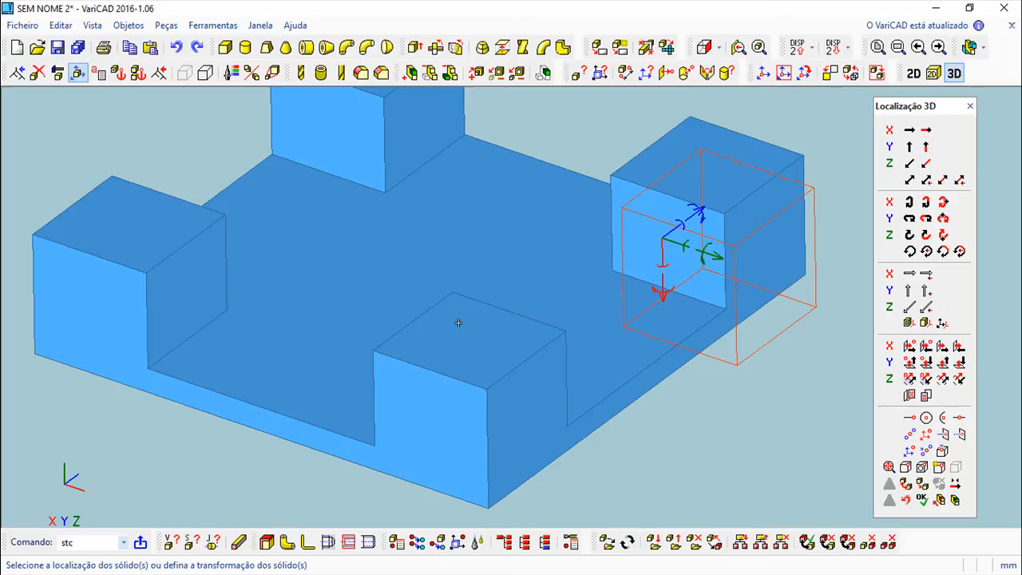
pyautogui.click(925, 396)
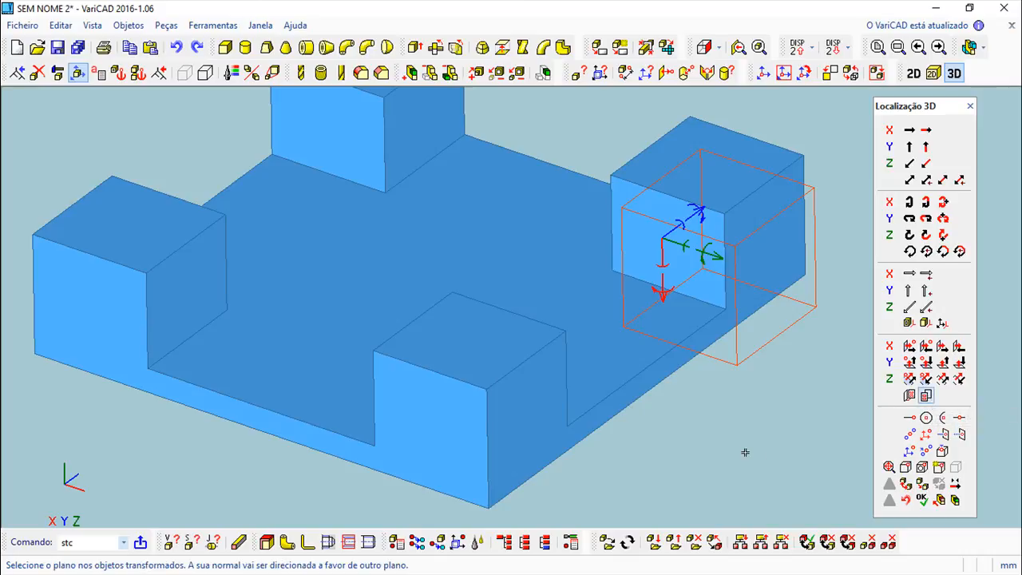
pyautogui.moveTo(771, 442); pyautogui.dragTo(752, 276, button='middle')
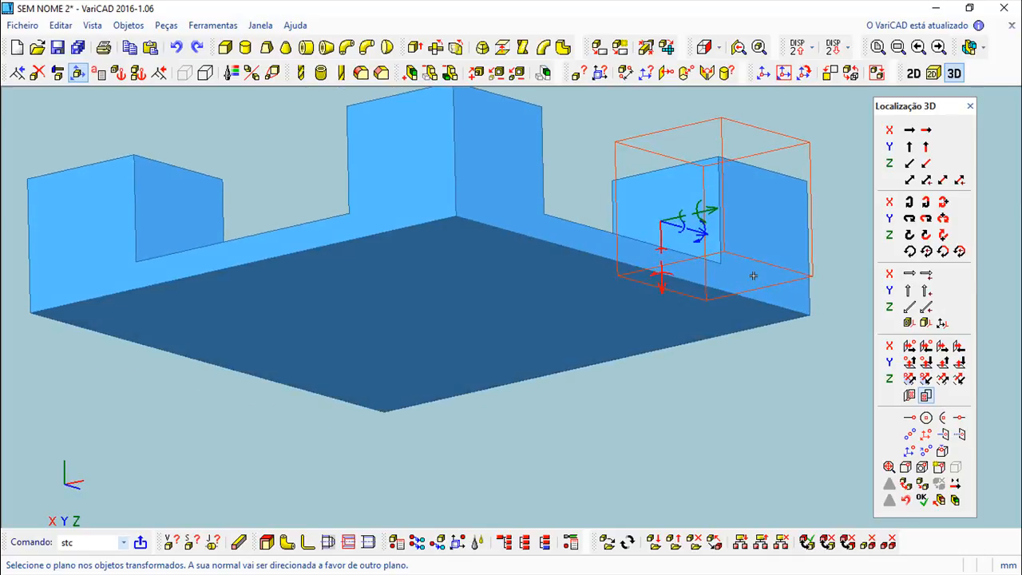
pyautogui.click(710, 254)
pyautogui.moveTo(712, 351); pyautogui.dragTo(709, 520, button='middle')
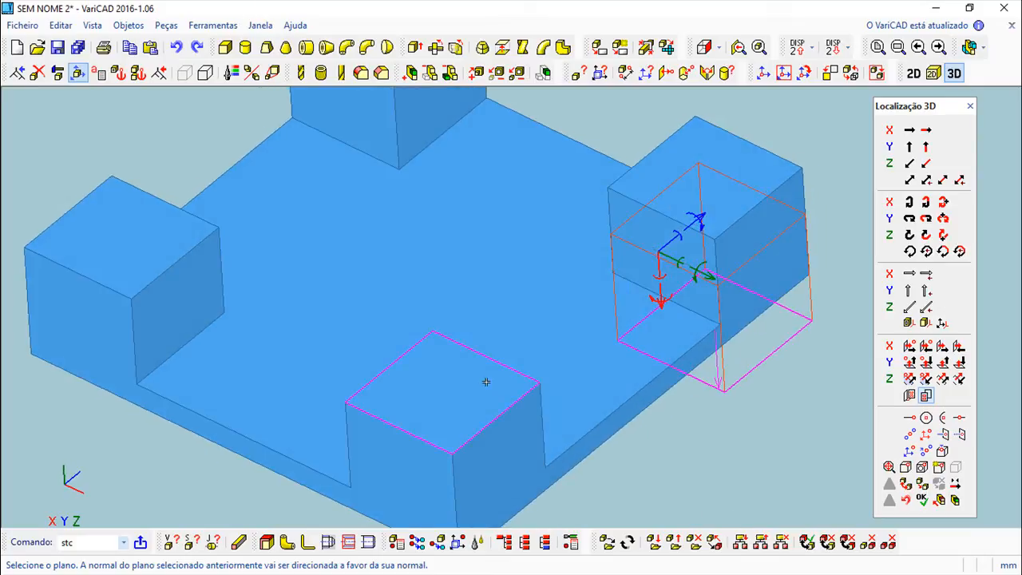
pyautogui.click(434, 369)
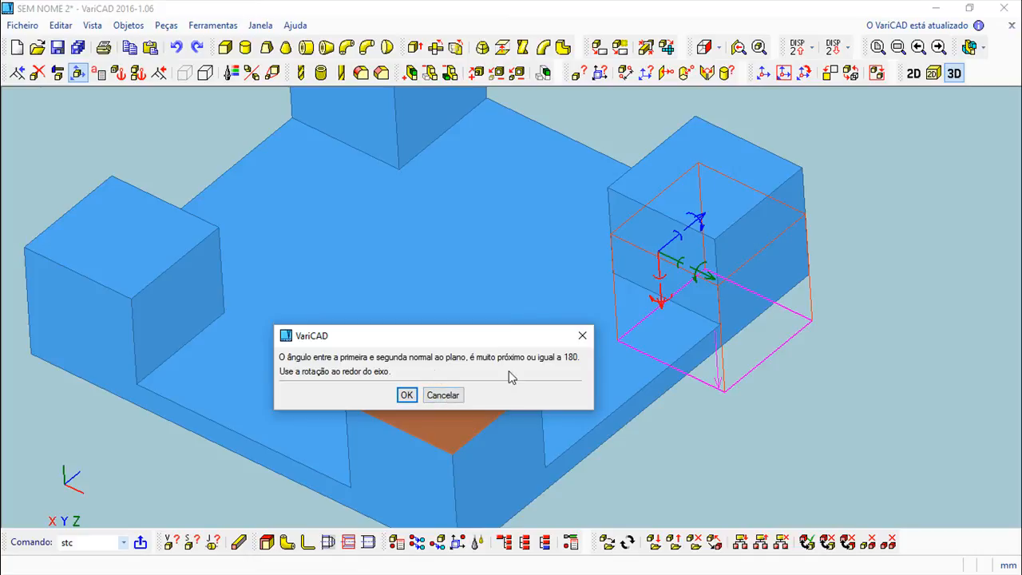
pyautogui.click(452, 395)
# - Direct the normal of the cube's picked bottom face along the normal of the front block's front face
pyautogui.moveTo(632, 460); pyautogui.dragTo(662, 328, button='middle')
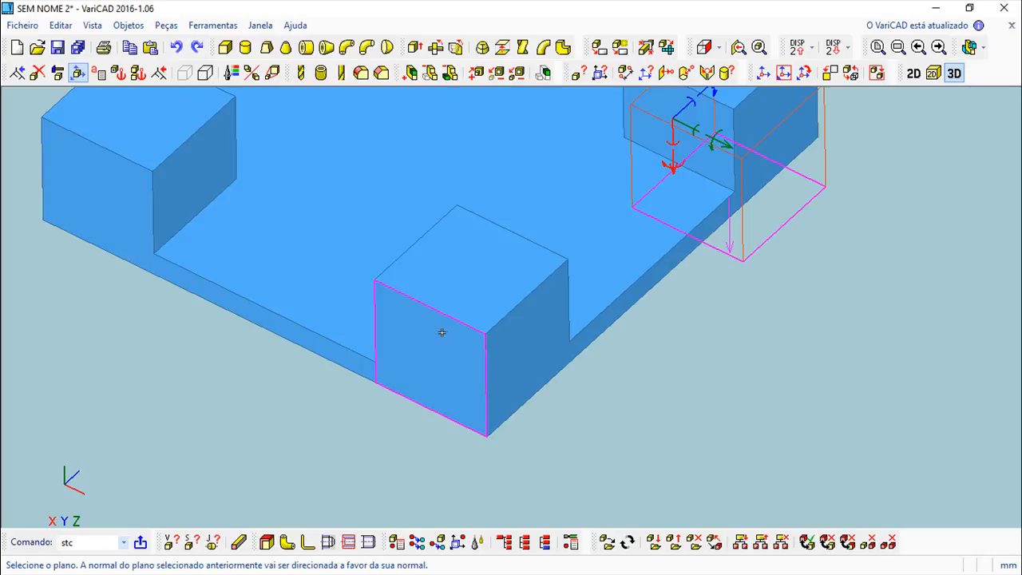
pyautogui.click(442, 332)
pyautogui.moveTo(701, 370); pyautogui.dragTo(688, 429, button='middle')
pyautogui.moveTo(645, 363); pyautogui.dragTo(638, 305, button='middle')
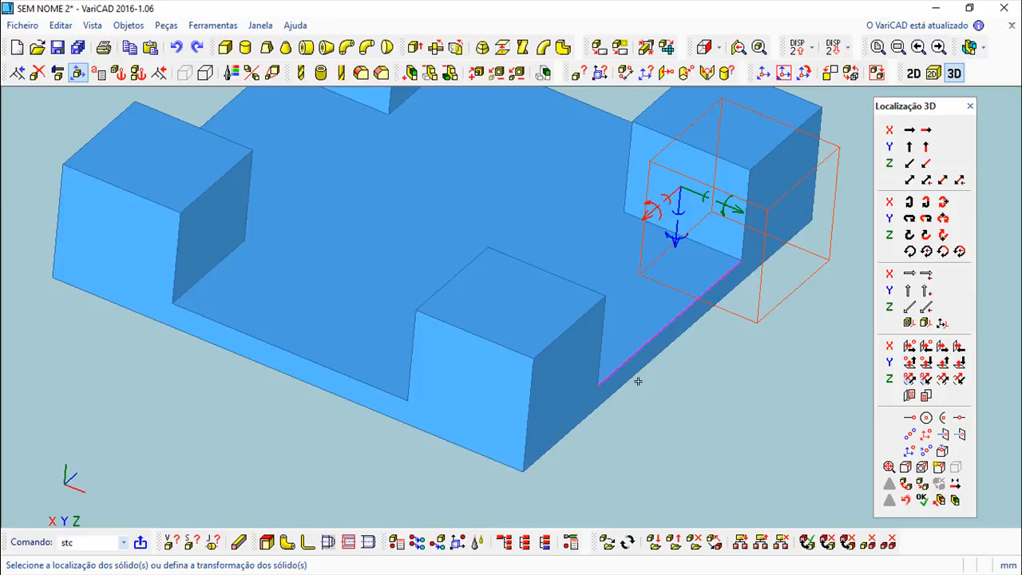
# - Locate the cube at the edge endpoint on the rear top corner of the front block
pyautogui.moveTo(799, 409); pyautogui.dragTo(762, 519, button='middle')
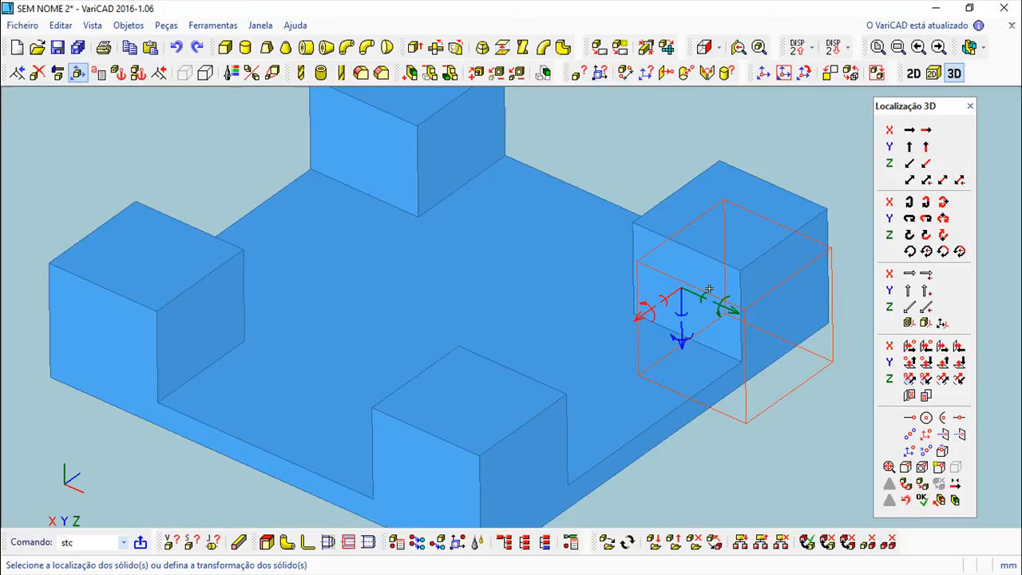
pyautogui.moveTo(772, 456); pyautogui.dragTo(736, 466, button='middle')
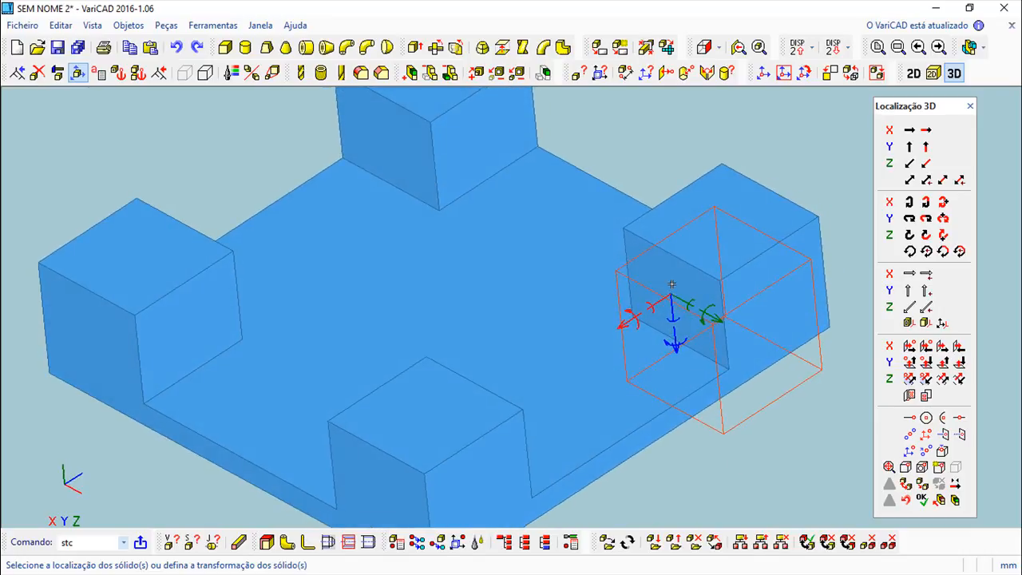
pyautogui.moveTo(572, 412); pyautogui.dragTo(607, 387, button='middle')
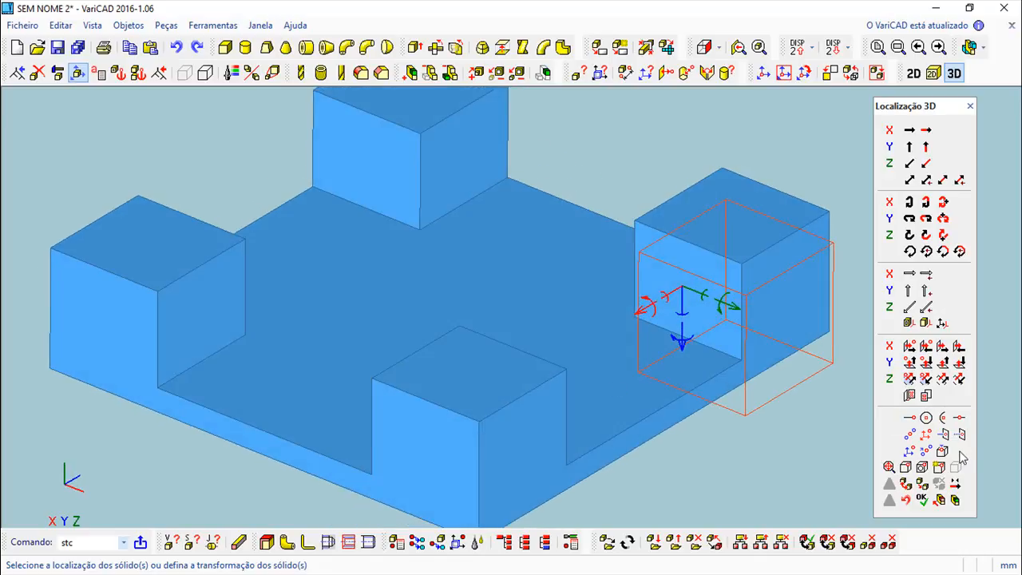
pyautogui.click(910, 420)
pyautogui.click(460, 324)
# - Locate the cube midway between the rear block's front right top corner and the right block's front left top corner
pyautogui.moveTo(764, 487)
pyautogui.mouseDown(button='middle')
pyautogui.moveTo(744, 493)
pyautogui.moveTo(678, 451)
pyautogui.moveTo(742, 462)
pyautogui.moveTo(780, 484)
pyautogui.moveTo(771, 500)
pyautogui.mouseUp(button='middle')
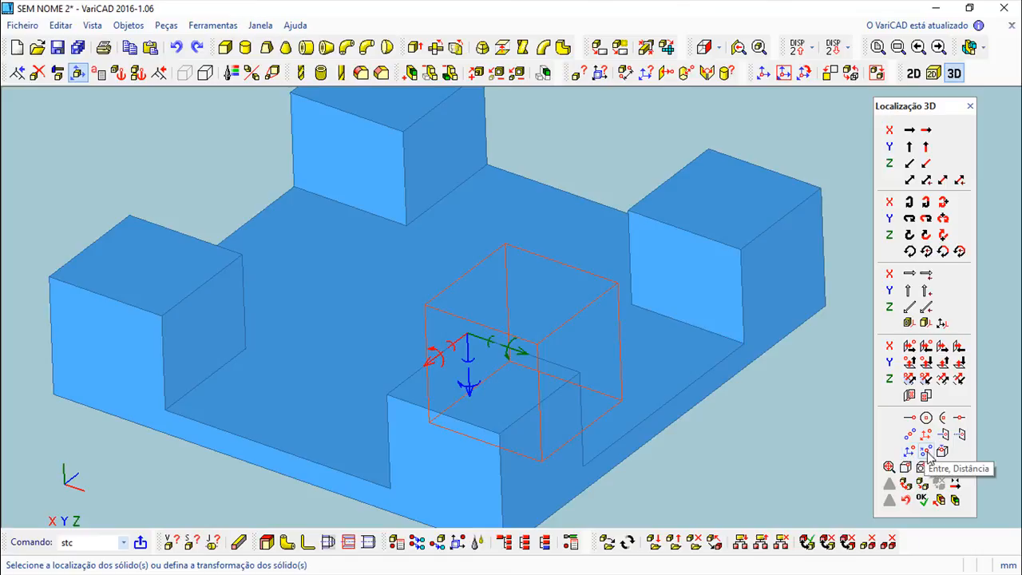
pyautogui.moveTo(770, 439); pyautogui.dragTo(747, 442, button='middle')
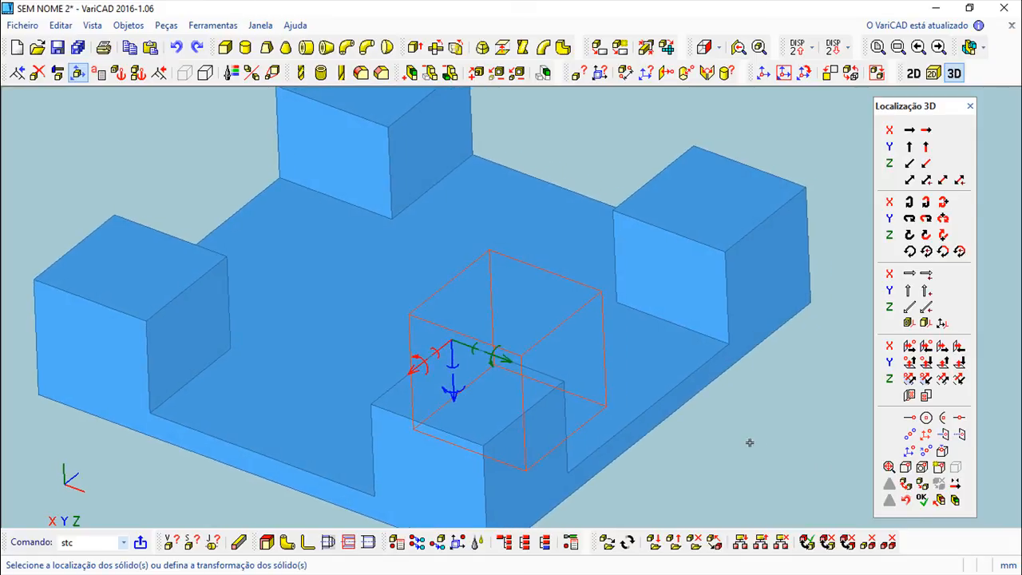
pyautogui.click(909, 436)
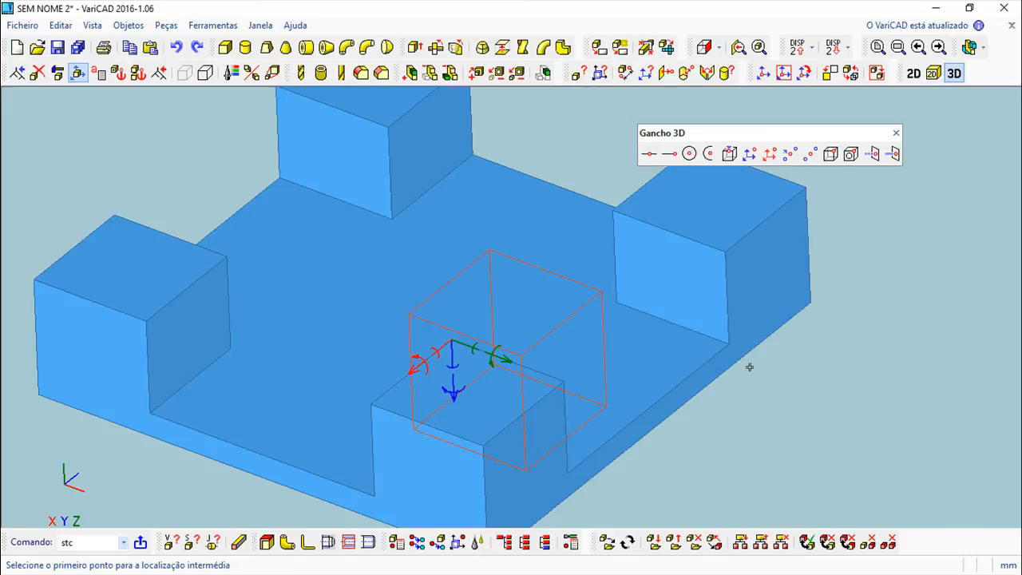
pyautogui.click(388, 126)
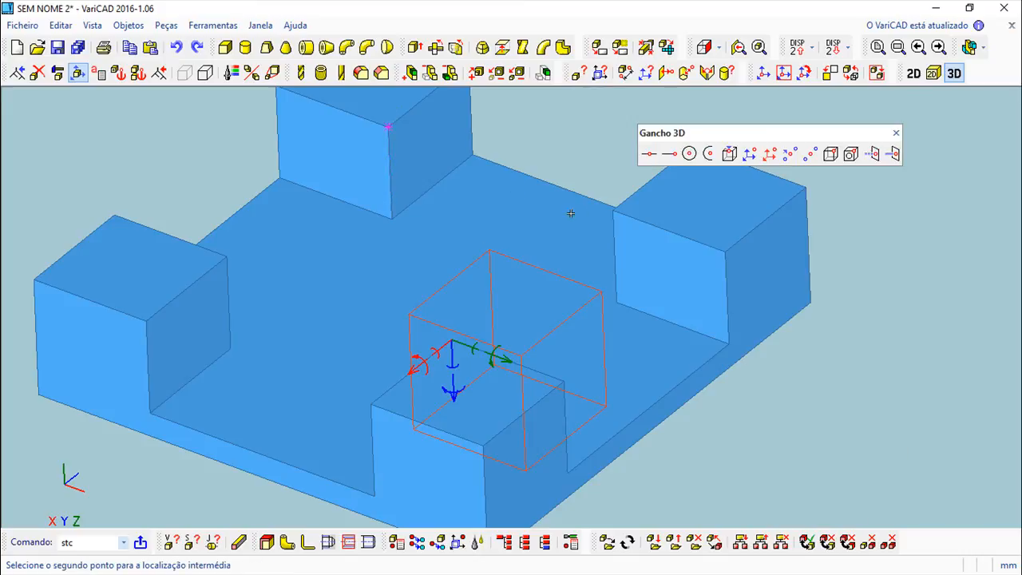
pyautogui.click(610, 214)
pyautogui.moveTo(682, 429)
pyautogui.mouseDown(button='middle')
pyautogui.moveTo(619, 397)
pyautogui.moveTo(702, 427)
pyautogui.moveTo(699, 435)
pyautogui.mouseUp(button='middle')
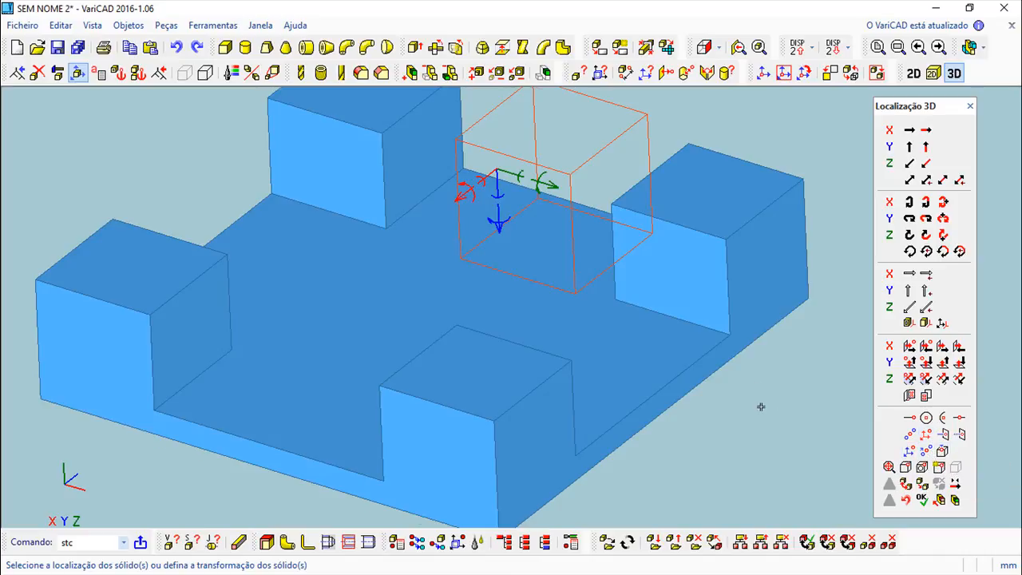
# - Redefine the cube's insertion point at its rear top corner and place it on the rear block's right top corner
pyautogui.keyDown('shift'); pyautogui.moveTo(759, 407); pyautogui.dragTo(727, 456, button='middle'); pyautogui.keyUp('shift')
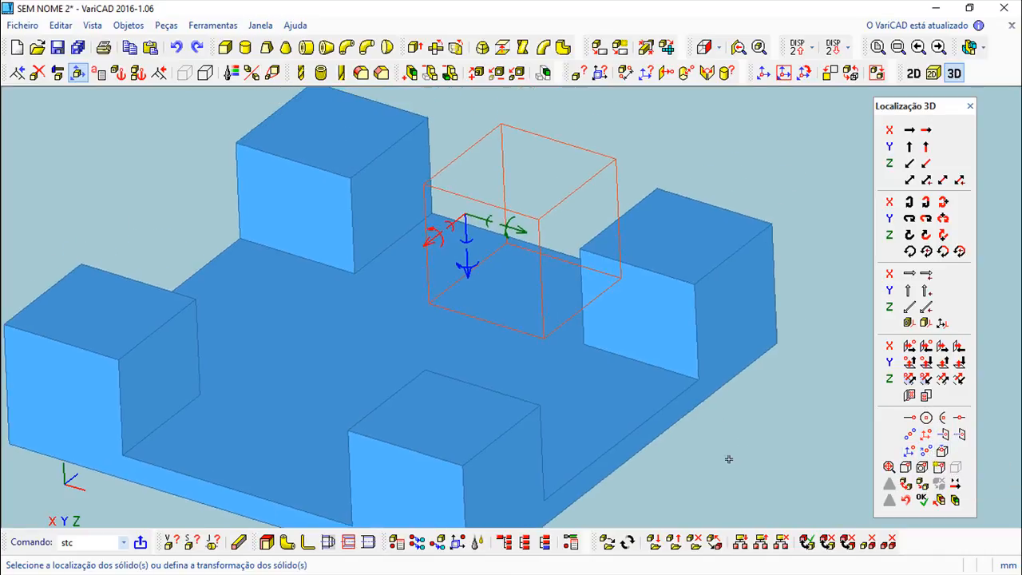
pyautogui.click(938, 468)
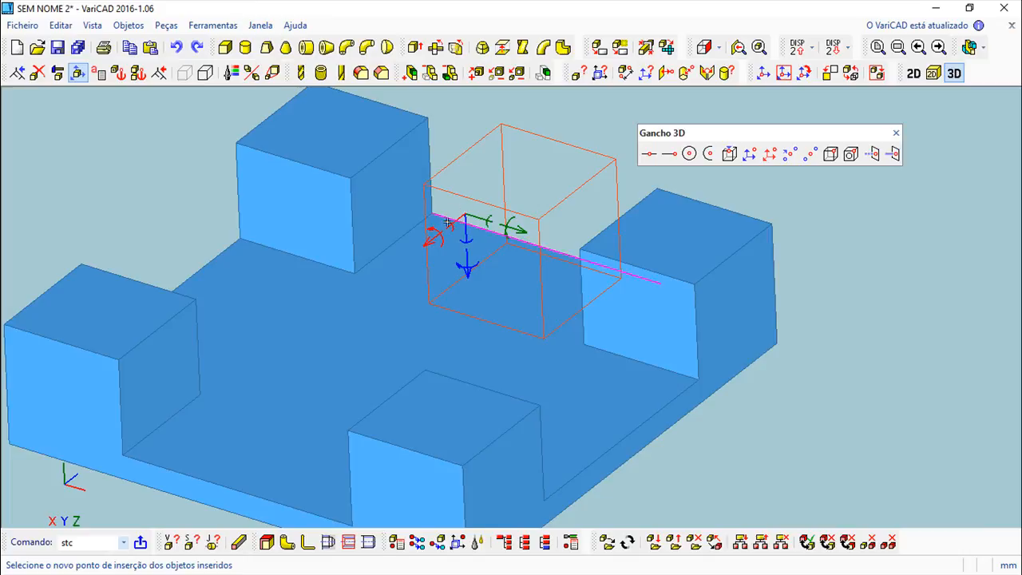
pyautogui.click(502, 124)
pyautogui.moveTo(646, 121); pyautogui.dragTo(614, 168, button='middle')
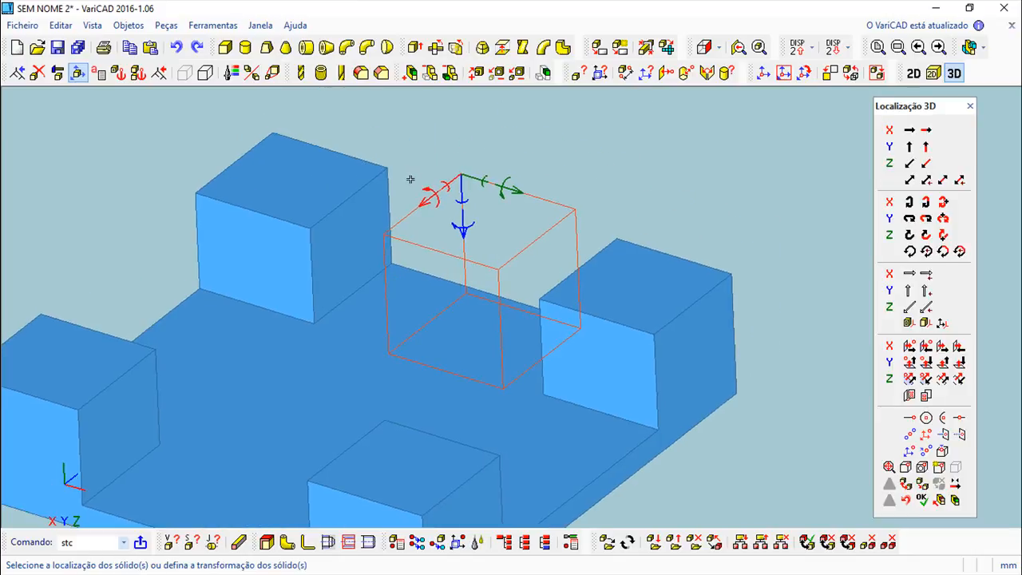
pyautogui.click(388, 165)
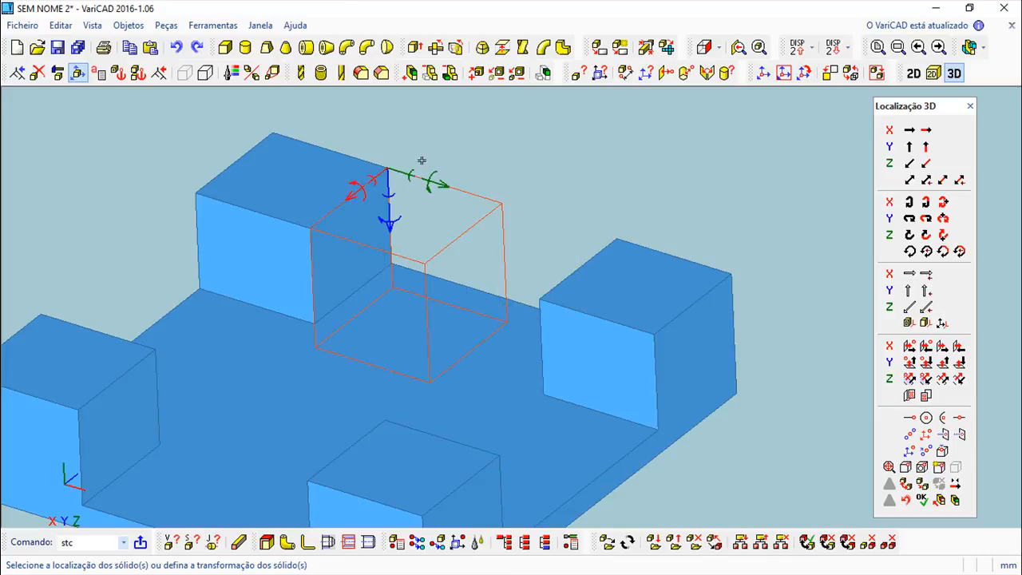
pyautogui.moveTo(516, 174); pyautogui.dragTo(518, 198, button='middle')
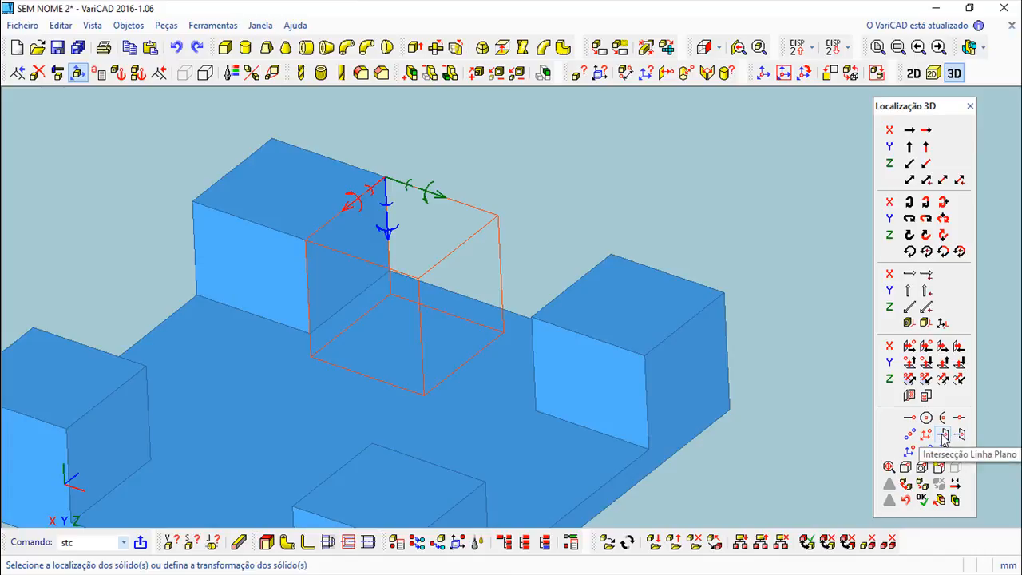
# - Locate the cube where the line from the right block's rear top corner through the left block's right top corner meets the left block's front plane
pyautogui.moveTo(682, 240); pyautogui.dragTo(709, 187, button='middle')
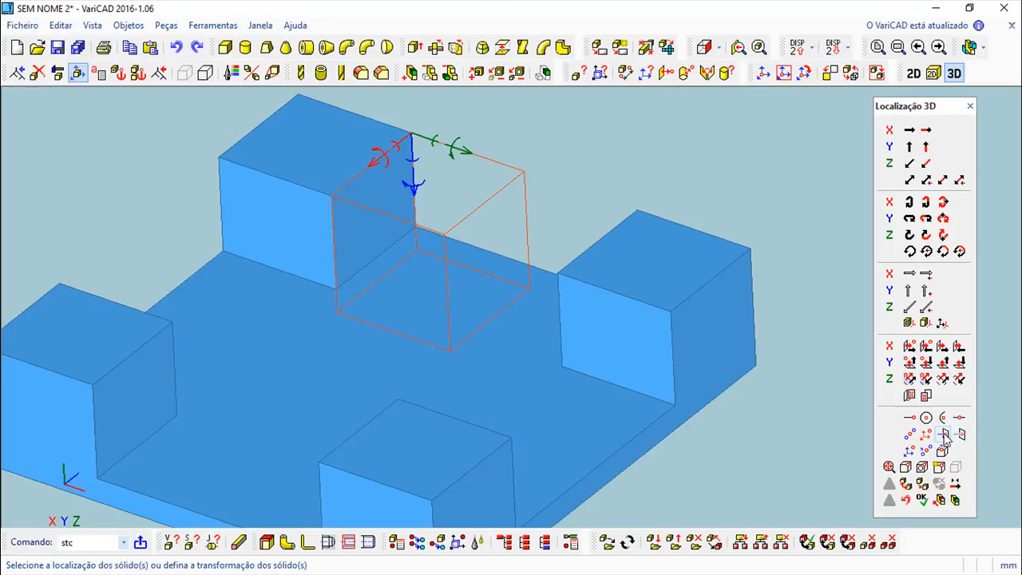
pyautogui.click(944, 435)
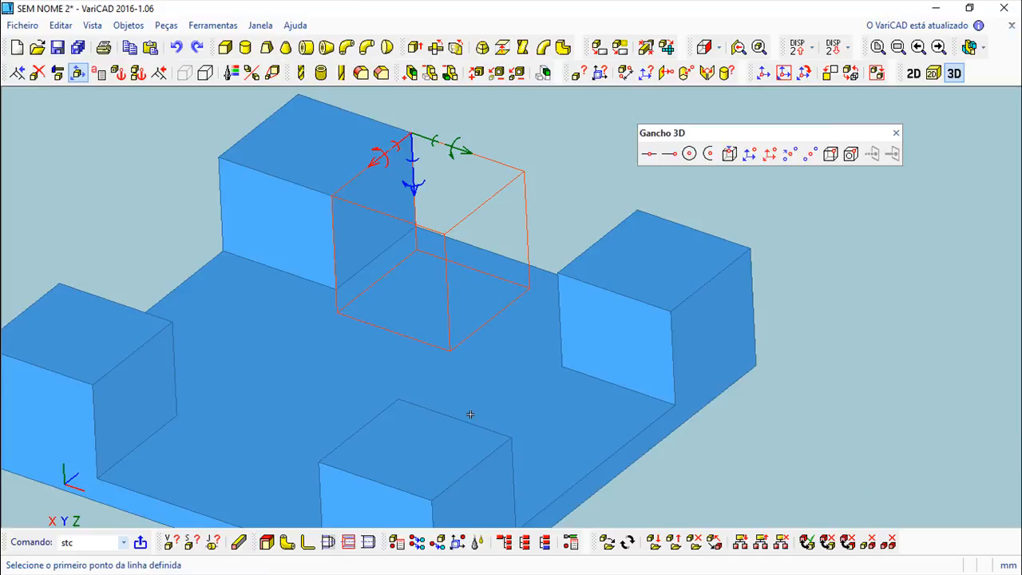
pyautogui.click(638, 209)
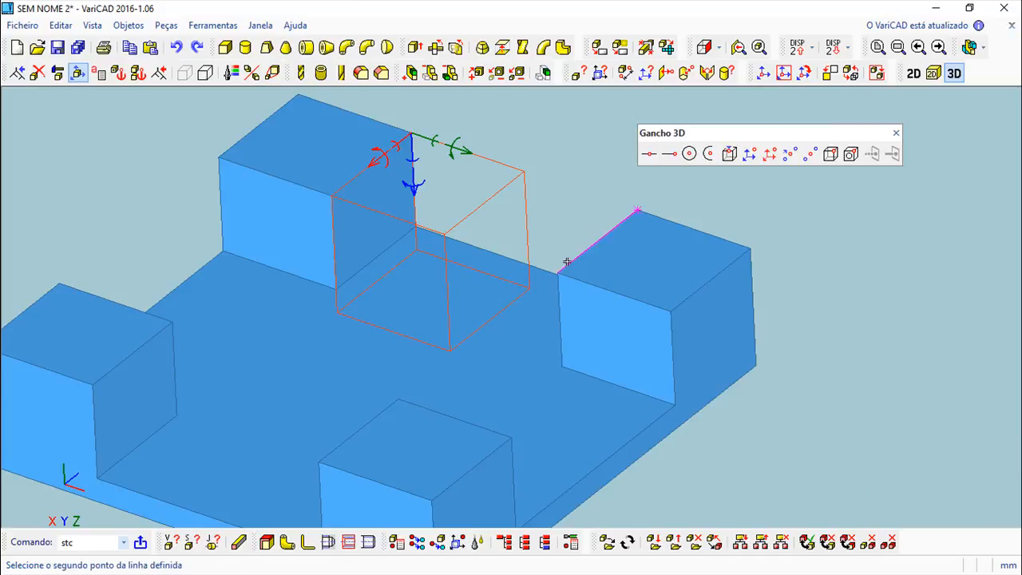
pyautogui.click(173, 320)
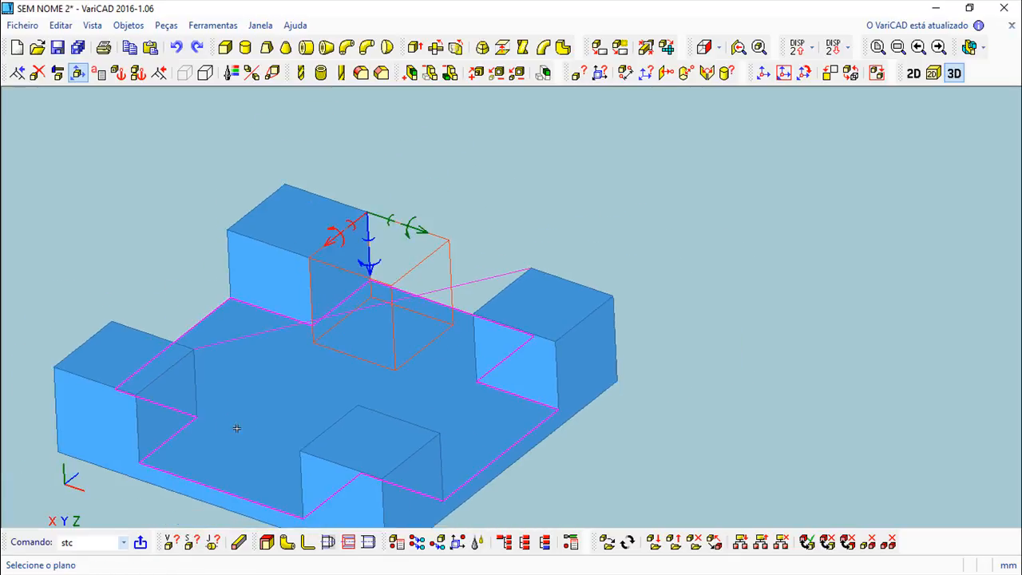
pyautogui.click(222, 323)
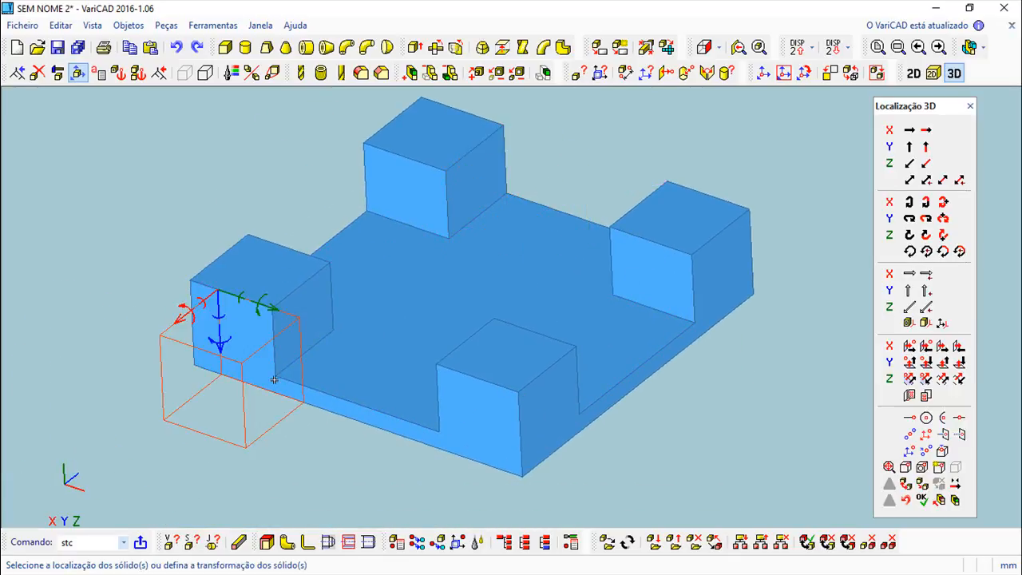
pyautogui.moveTo(351, 380); pyautogui.dragTo(366, 345, button='middle')
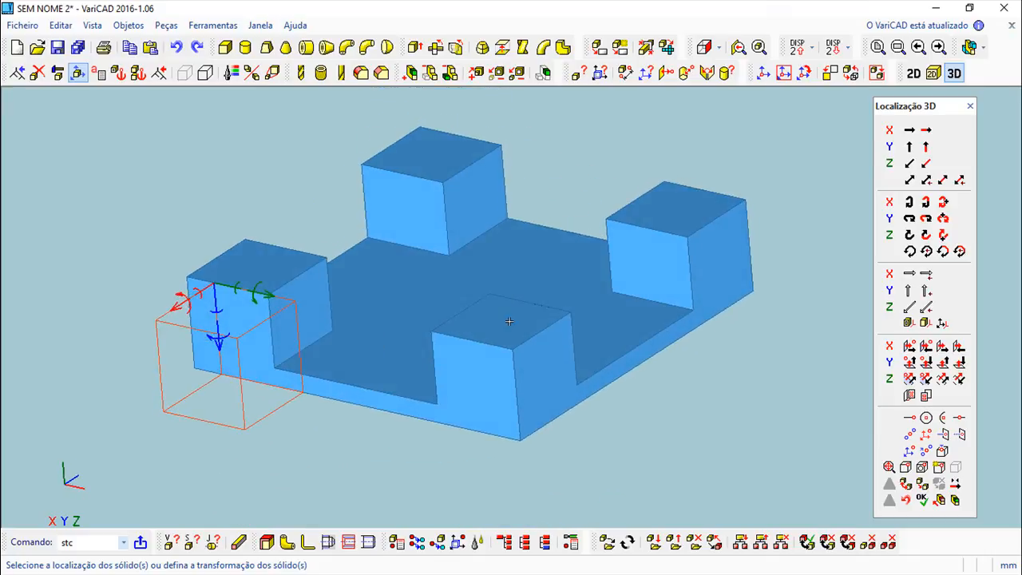
pyautogui.moveTo(566, 310); pyautogui.dragTo(593, 298, button='middle')
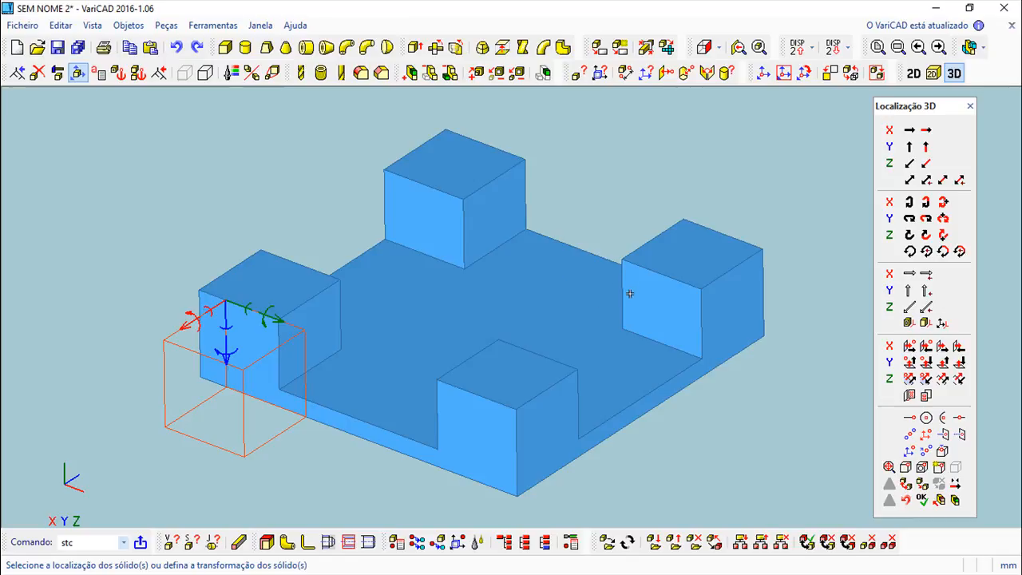
# - Locate the cube at the base part's insertion point, and relocate it to the insertion point of the left block's solid
pyautogui.click(921, 469)
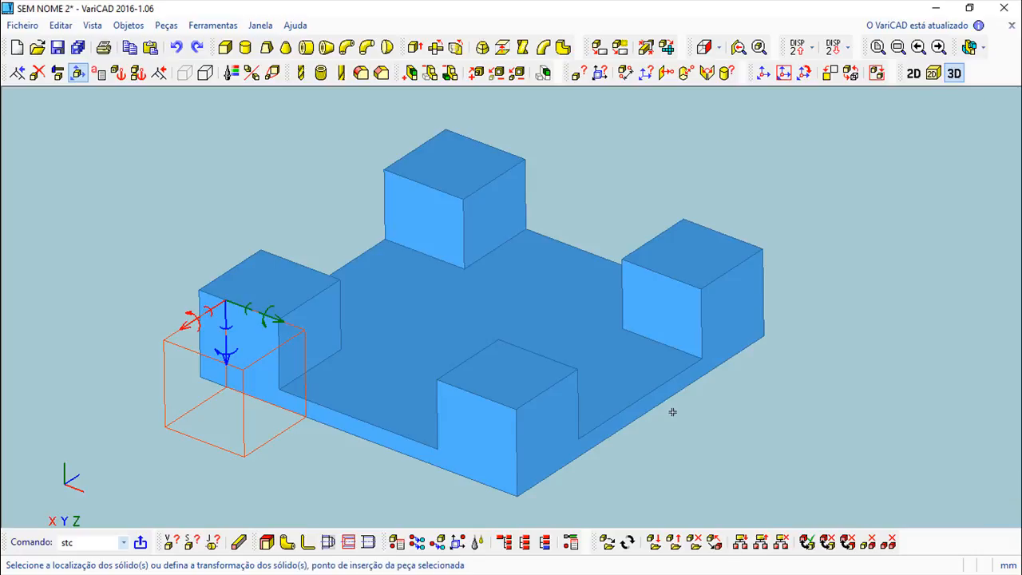
pyautogui.click(656, 399)
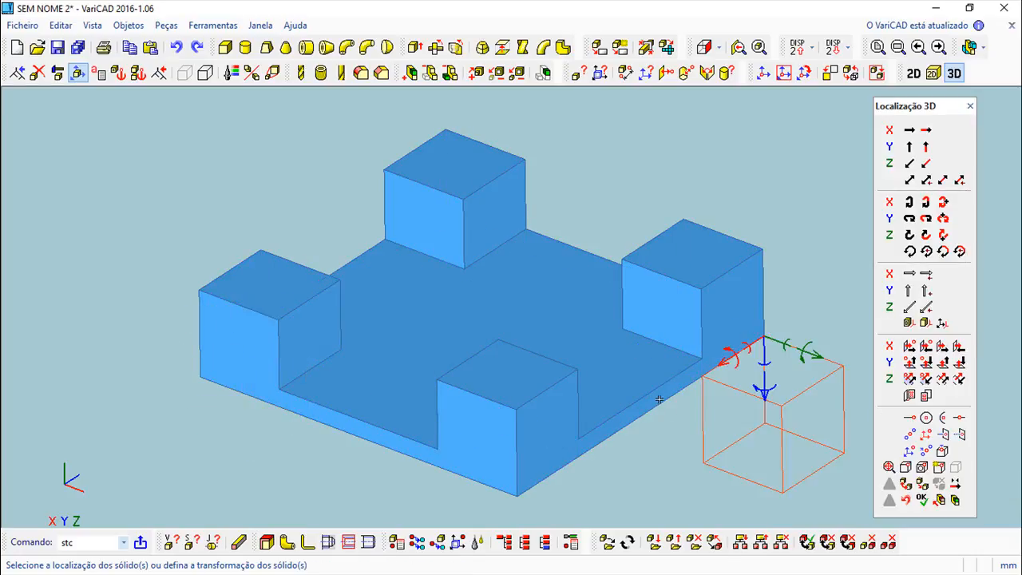
pyautogui.click(906, 467)
pyautogui.click(283, 270)
pyautogui.moveTo(391, 438); pyautogui.dragTo(415, 350, button='middle')
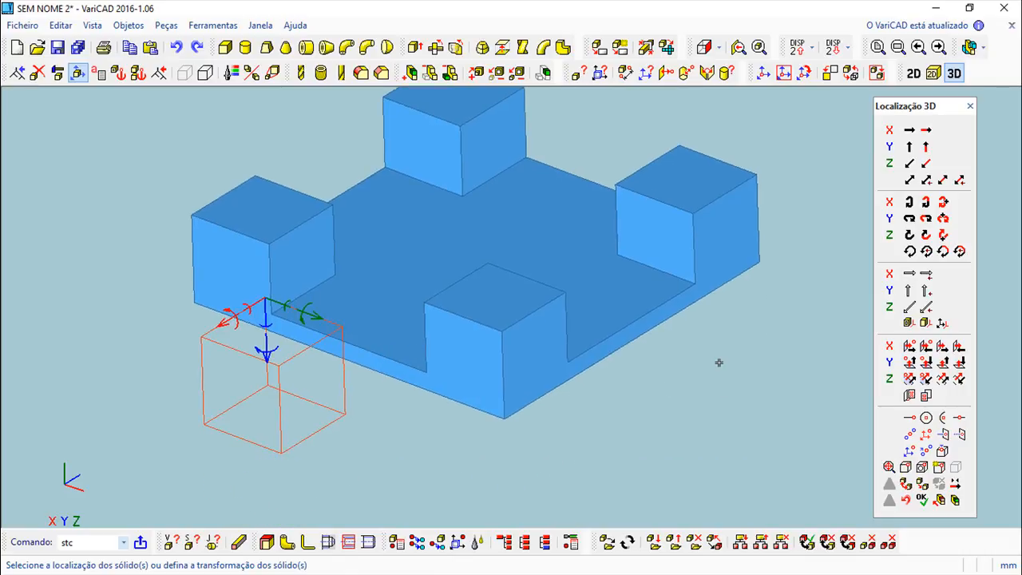
pyautogui.keyDown('shift'); pyautogui.moveTo(741, 391); pyautogui.dragTo(685, 422, button='middle'); pyautogui.keyUp('shift')
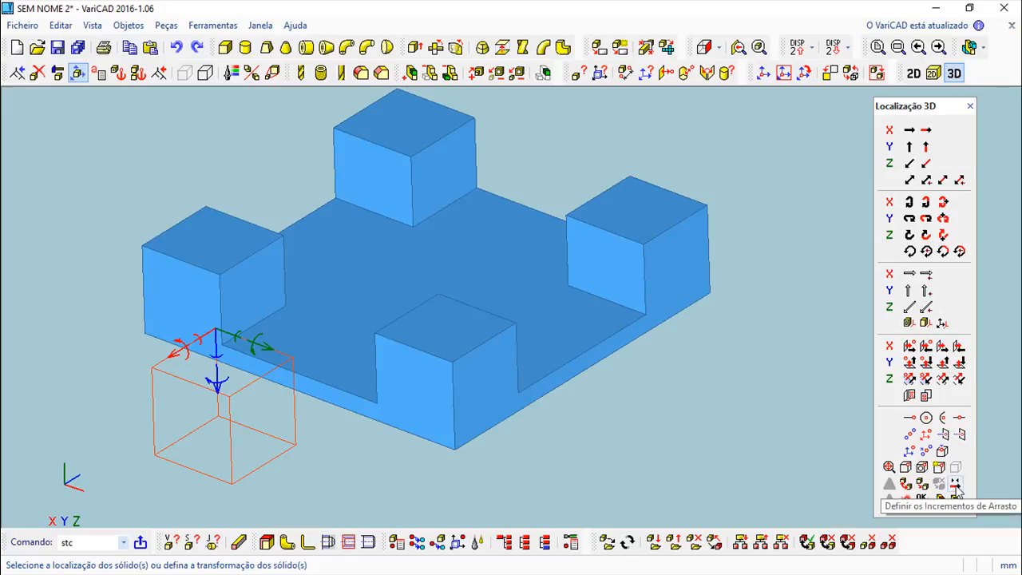
# - Accept the incremental drag settings and dynamically rotate the cube about its vertical axis
pyautogui.click(955, 485)
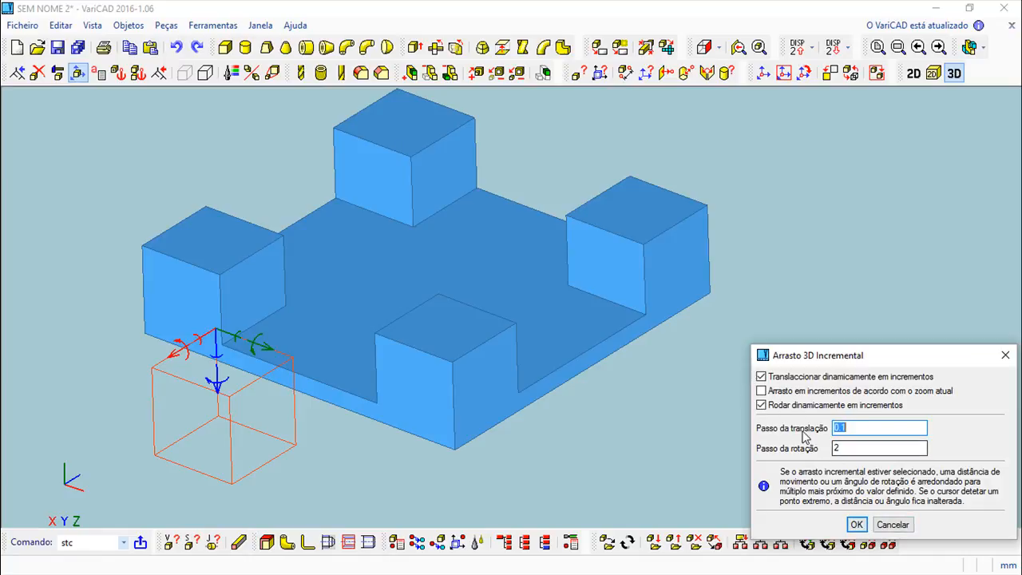
pyautogui.click(856, 524)
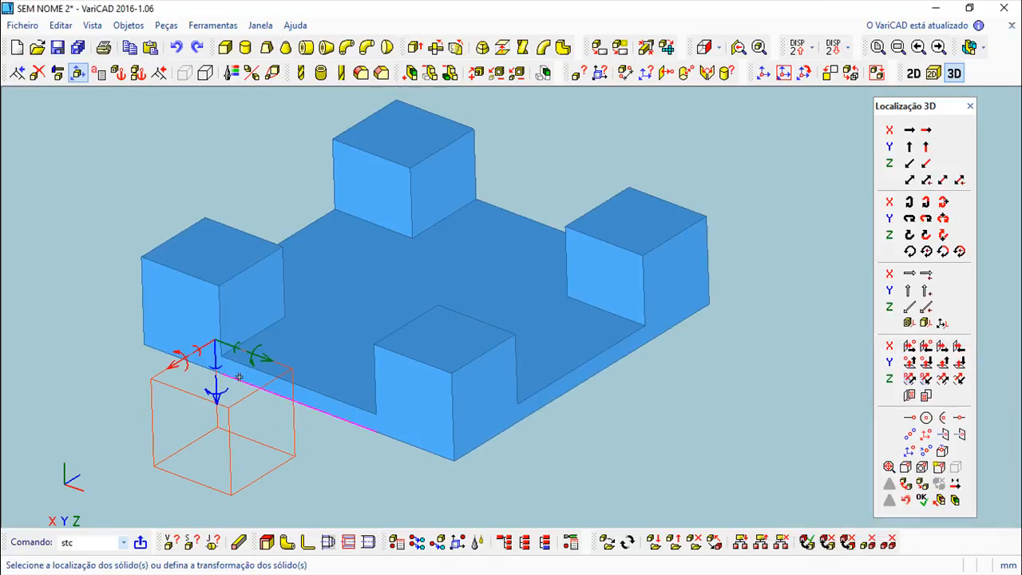
pyautogui.click(217, 365)
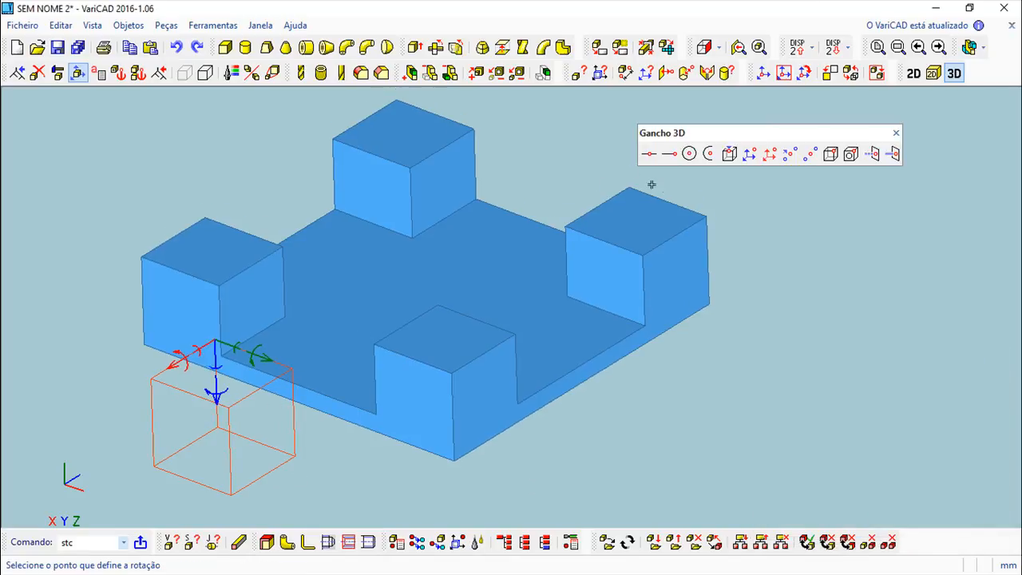
pyautogui.click(454, 372)
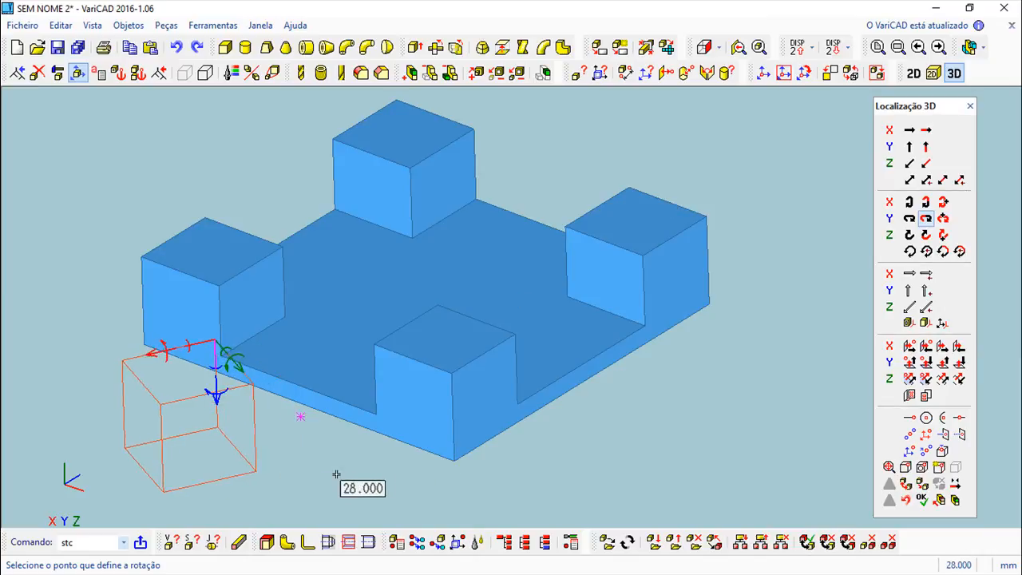
pyautogui.click(389, 484)
pyautogui.moveTo(647, 429); pyautogui.dragTo(651, 384, button='middle')
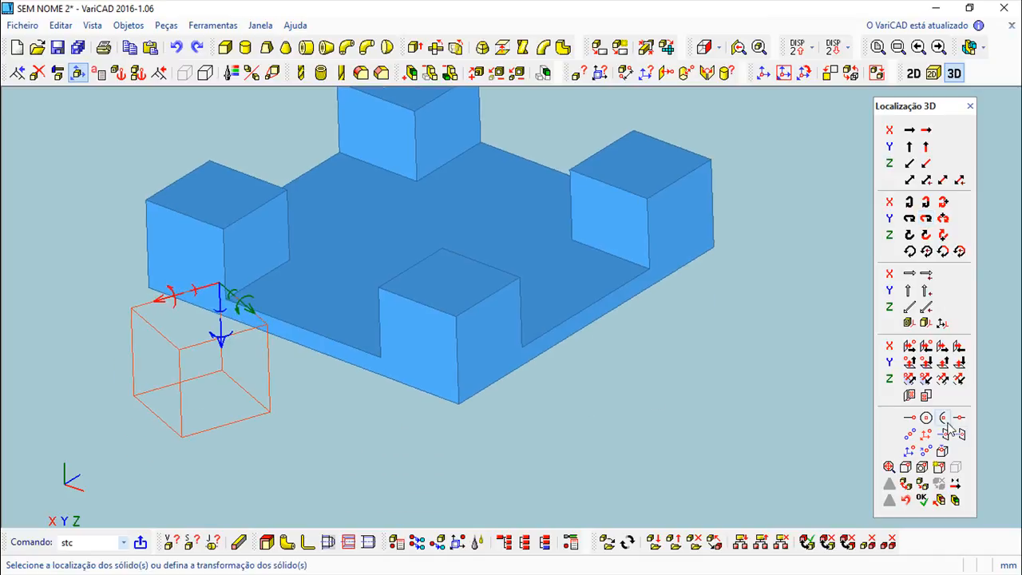
# - Fix the rotated cube in place with copying enabled and locate a copy at the bottom corner of the front block
pyautogui.click(921, 499)
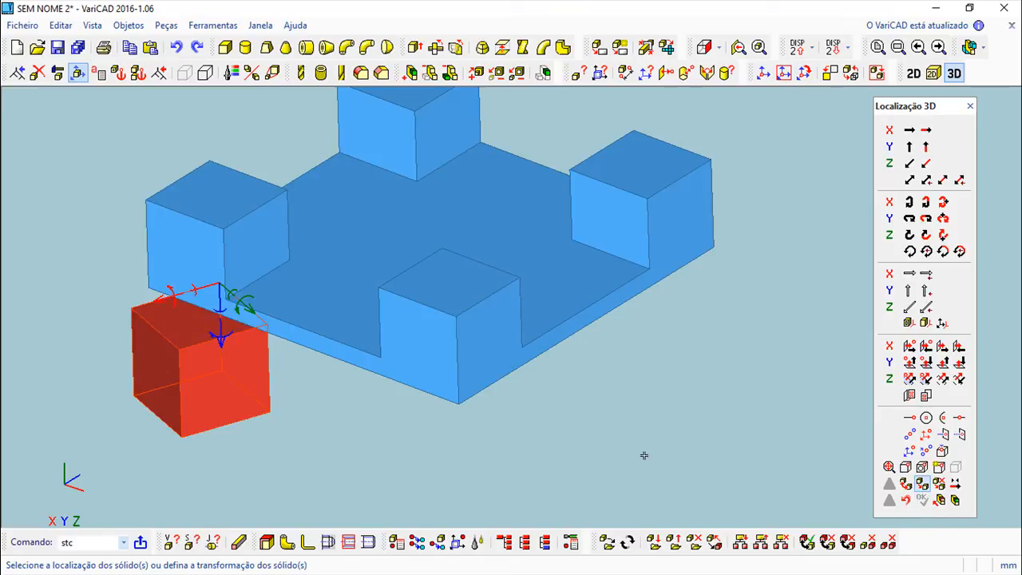
pyautogui.click(227, 287)
pyautogui.click(345, 409)
pyautogui.moveTo(454, 424); pyautogui.dragTo(473, 387, button='middle')
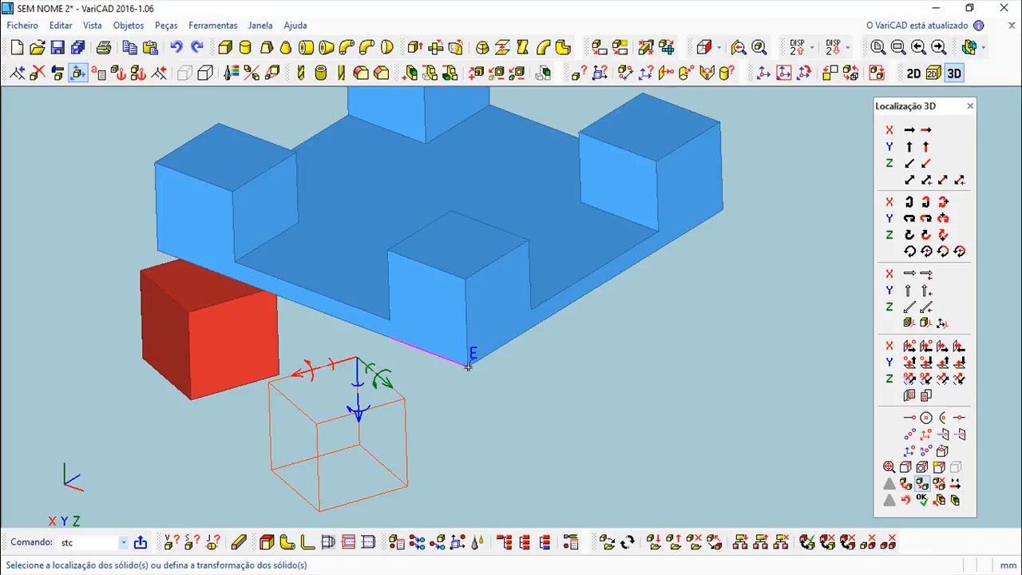
pyautogui.click(467, 364)
pyautogui.moveTo(567, 382); pyautogui.dragTo(585, 368, button='middle')
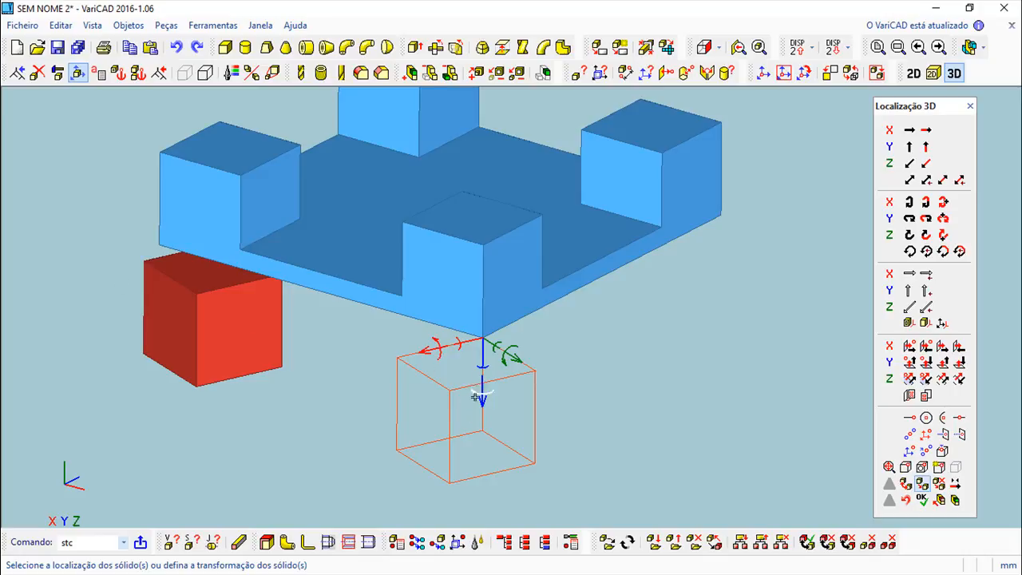
# - Confirm the front copy using the other copying mode and place another copy at the base's right bottom corner
pyautogui.click(905, 485)
pyautogui.moveTo(794, 435); pyautogui.dragTo(765, 452, button='middle')
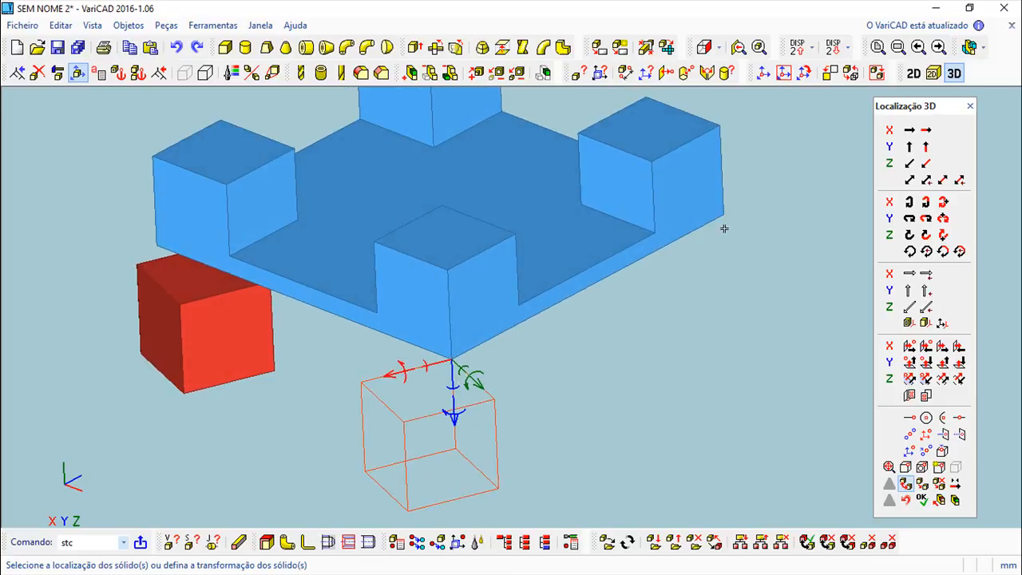
pyautogui.click(921, 499)
pyautogui.click(729, 223)
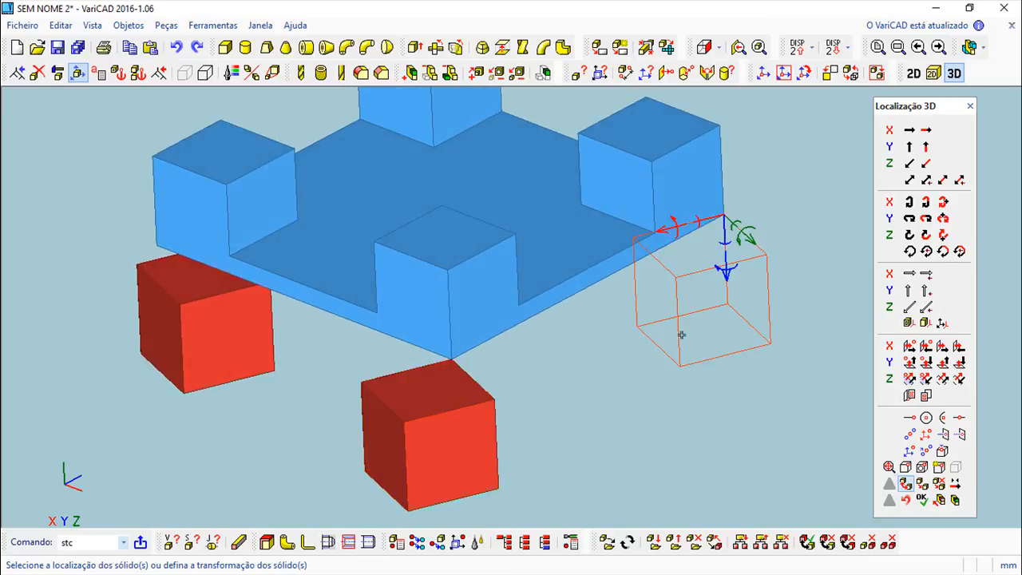
pyautogui.moveTo(695, 450); pyautogui.dragTo(658, 472, button='middle')
pyautogui.keyDown('shift'); pyautogui.moveTo(666, 423); pyautogui.dragTo(584, 357, button='middle'); pyautogui.keyUp('shift')
pyautogui.click(921, 500)
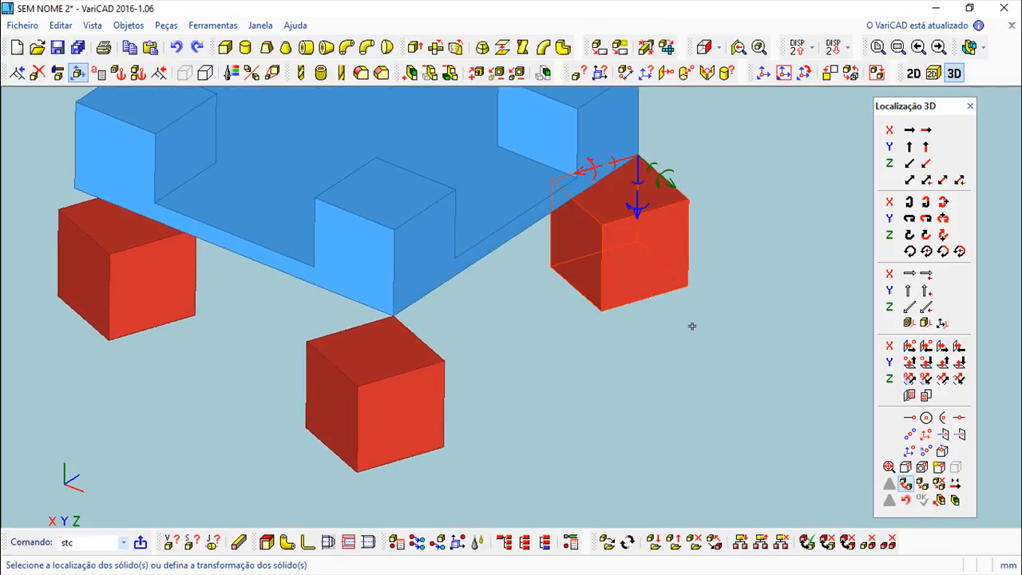
# - Move a further cube copy freely away from the one at the base's right corner, into the empty space in front of it
pyautogui.moveTo(643, 163); pyautogui.dragTo(748, 279)
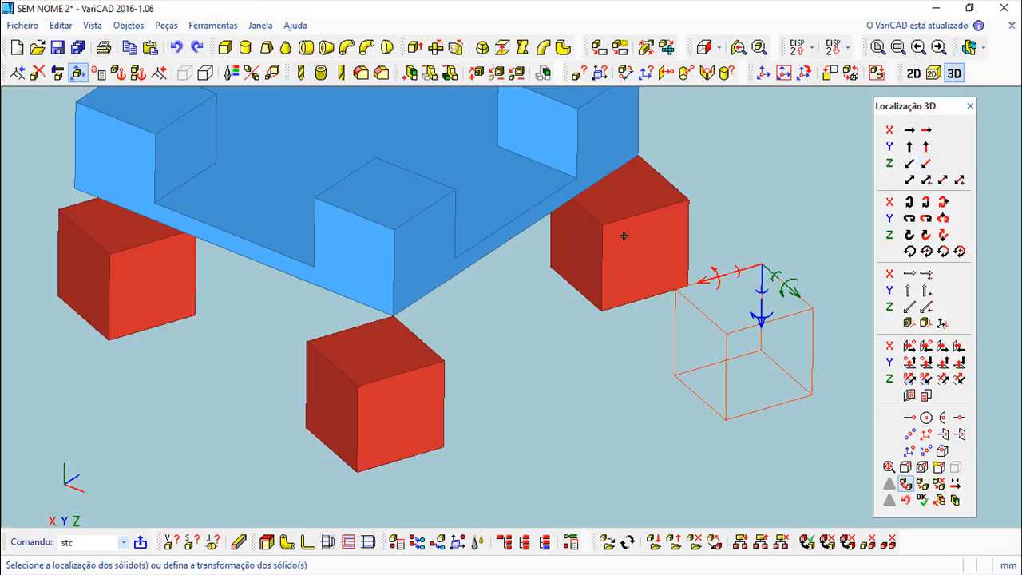
pyautogui.moveTo(561, 356); pyautogui.dragTo(541, 372, button='middle')
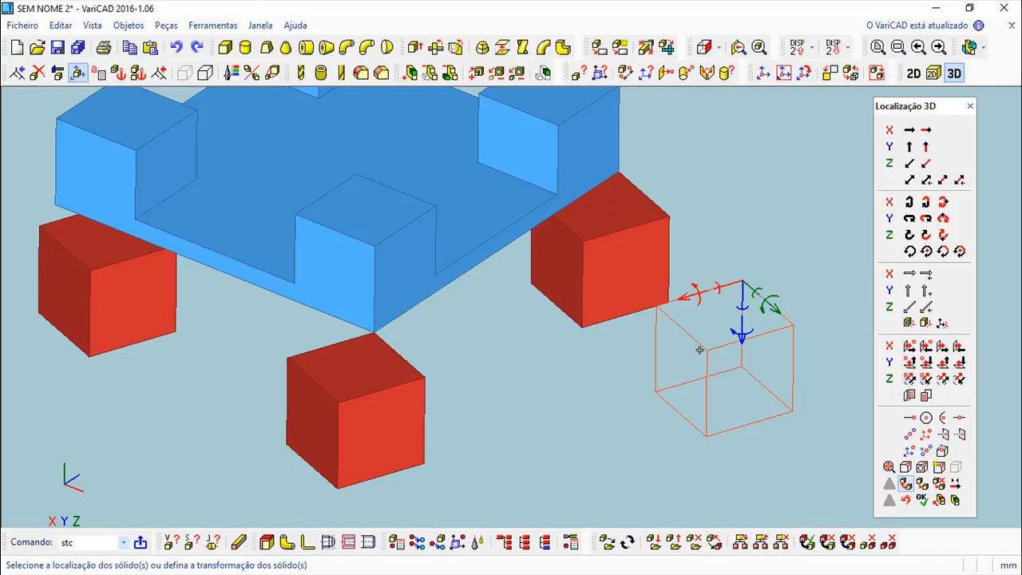
pyautogui.moveTo(624, 409); pyautogui.dragTo(577, 494, button='middle')
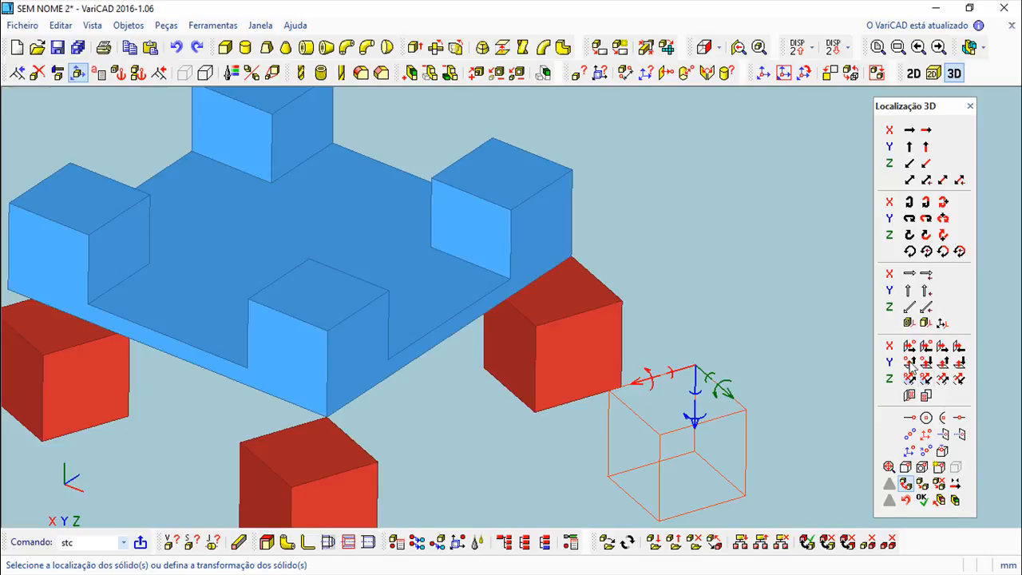
# - Undo the free move of the latest cube copy and end the relocation at the base's right corner
pyautogui.moveTo(807, 346); pyautogui.dragTo(789, 292, button='middle')
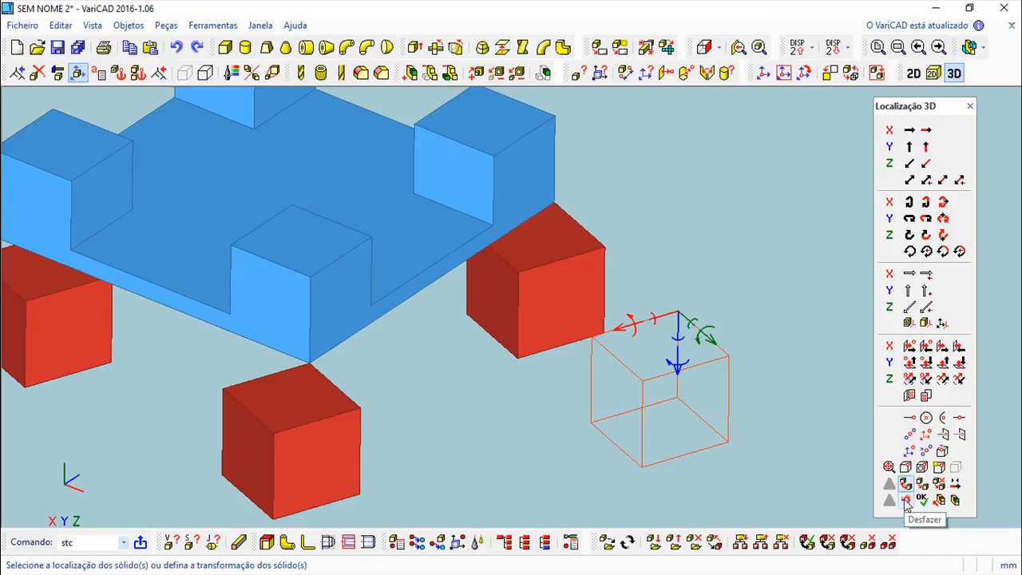
pyautogui.click(905, 501)
pyautogui.moveTo(422, 303); pyautogui.dragTo(451, 427, button='middle')
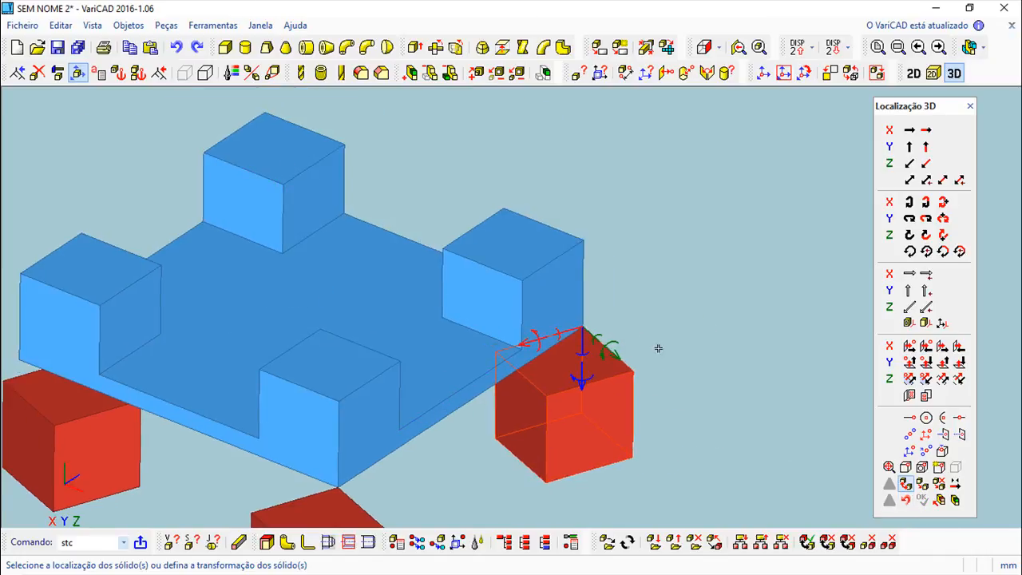
pyautogui.press('Escape')
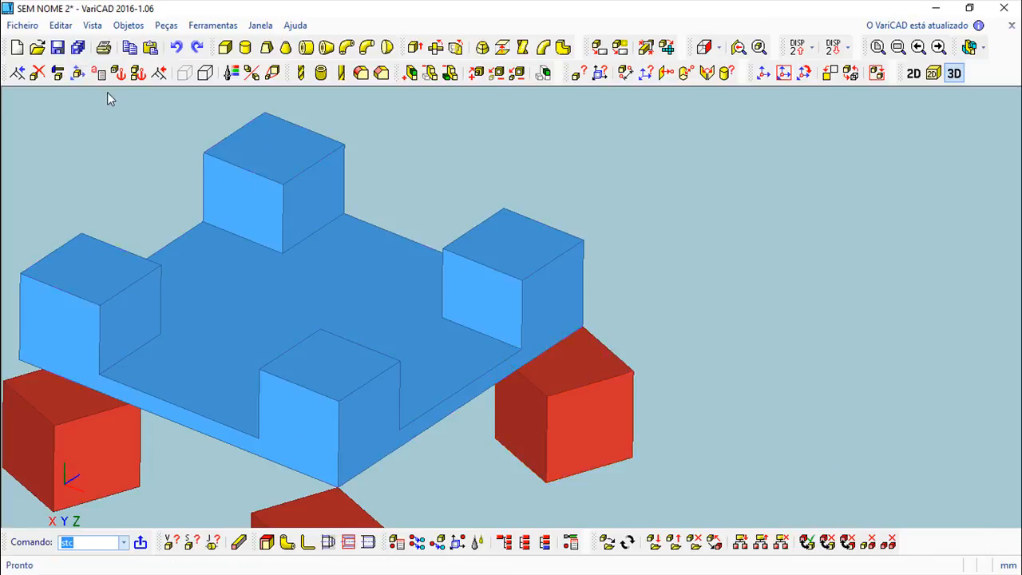
# - Select the red cube at the base's right corner for relocation and move it to the rear block's upper front corner
pyautogui.click(77, 73)
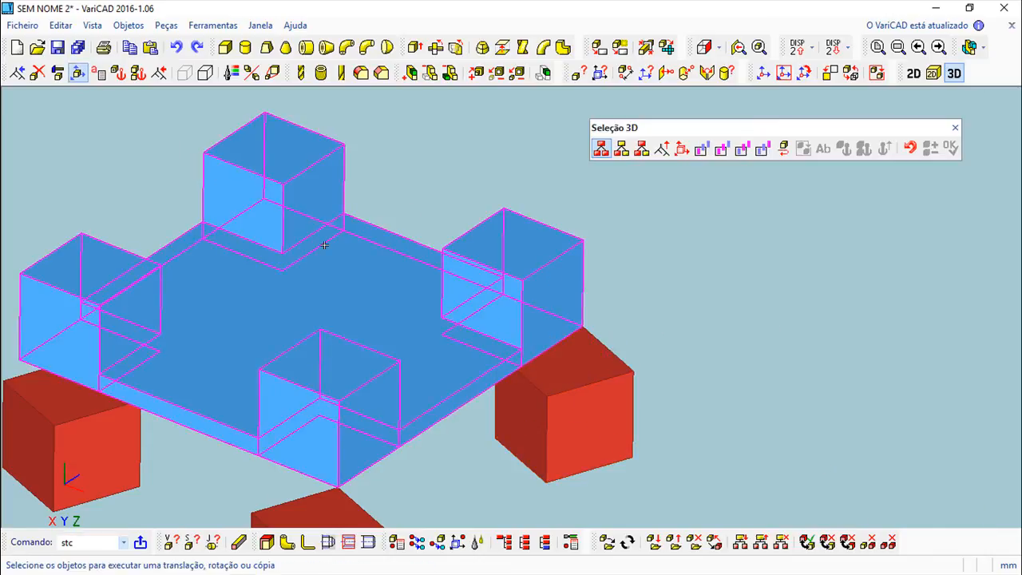
pyautogui.click(582, 402)
pyautogui.rightClick(707, 352)
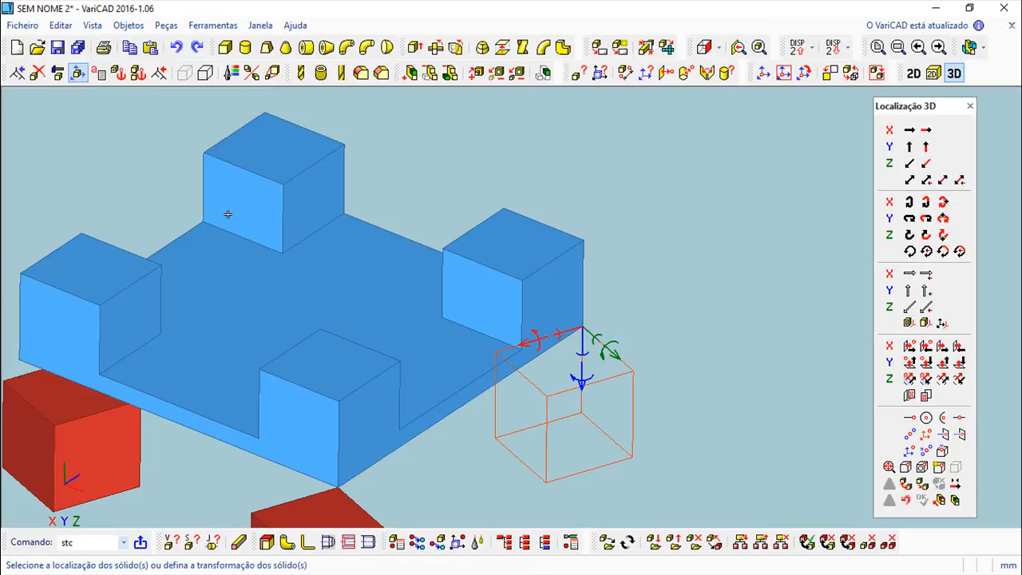
pyautogui.click(283, 183)
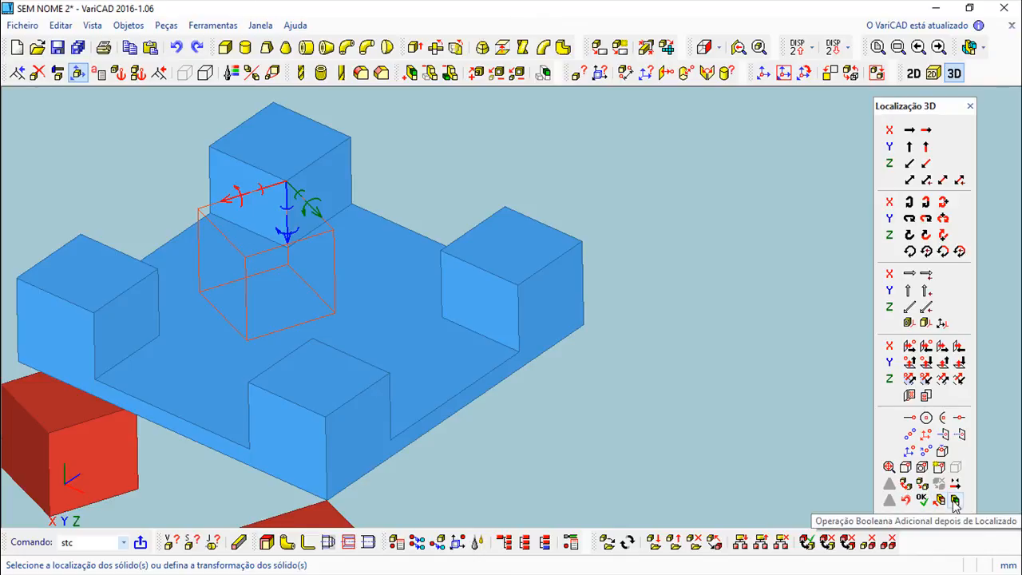
# - Try to insert the relocated cube and add it to the blue base solid with the single-use Boolean option
pyautogui.moveTo(620, 424); pyautogui.dragTo(652, 428, button='middle')
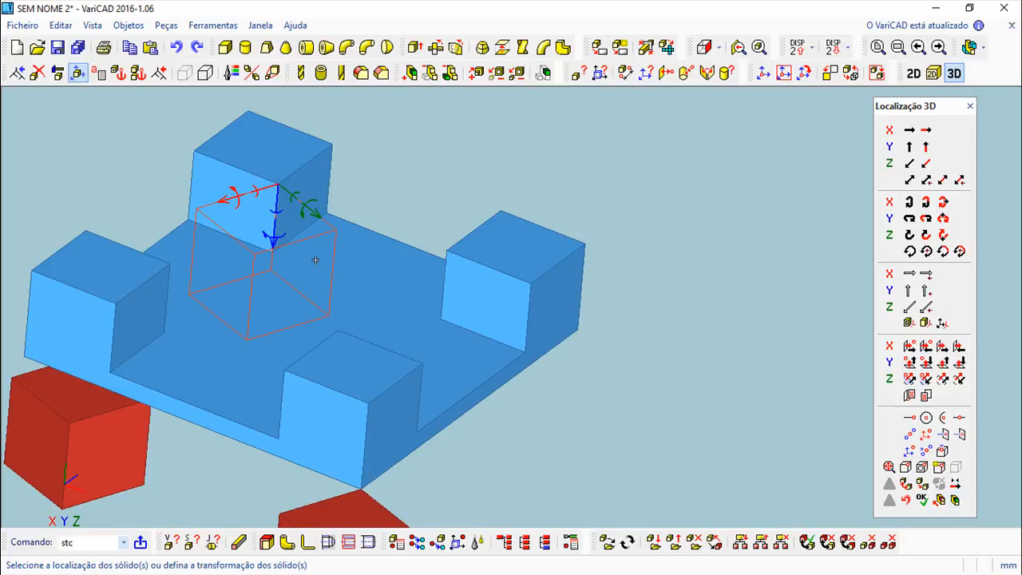
pyautogui.moveTo(382, 296); pyautogui.dragTo(356, 326, button='middle')
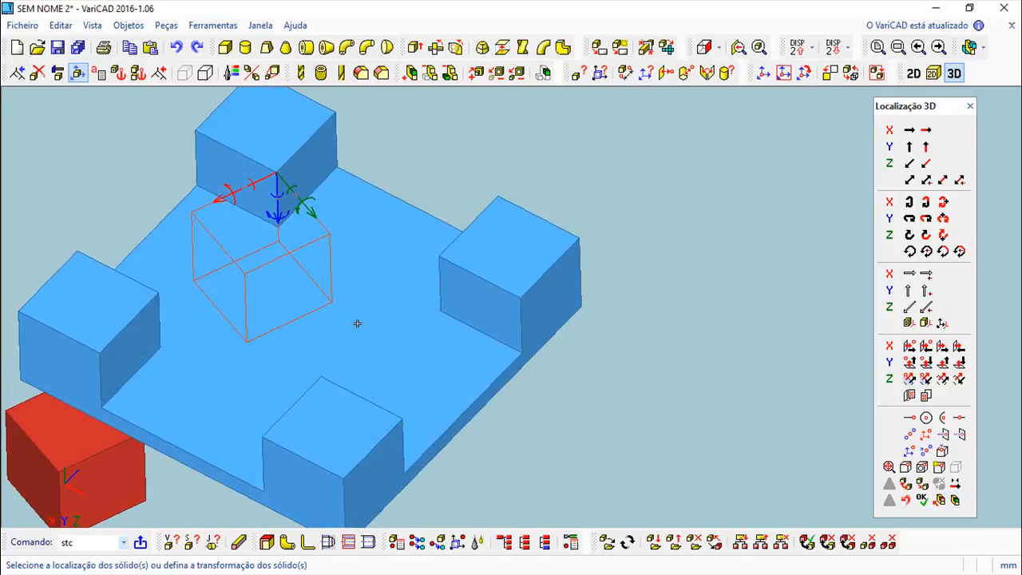
pyautogui.moveTo(349, 324); pyautogui.dragTo(461, 344, button='middle')
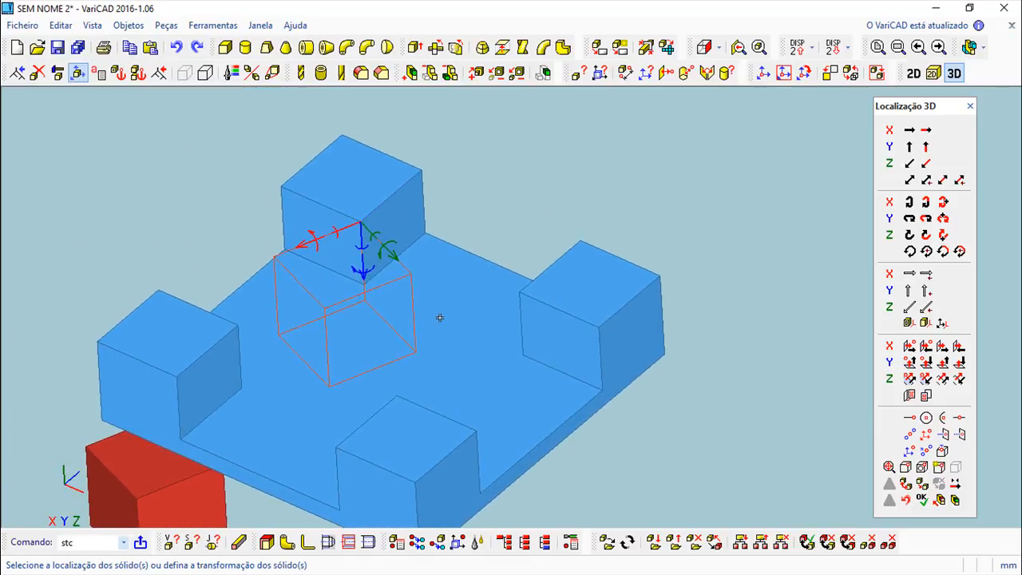
pyautogui.moveTo(455, 340); pyautogui.dragTo(487, 342, button='middle')
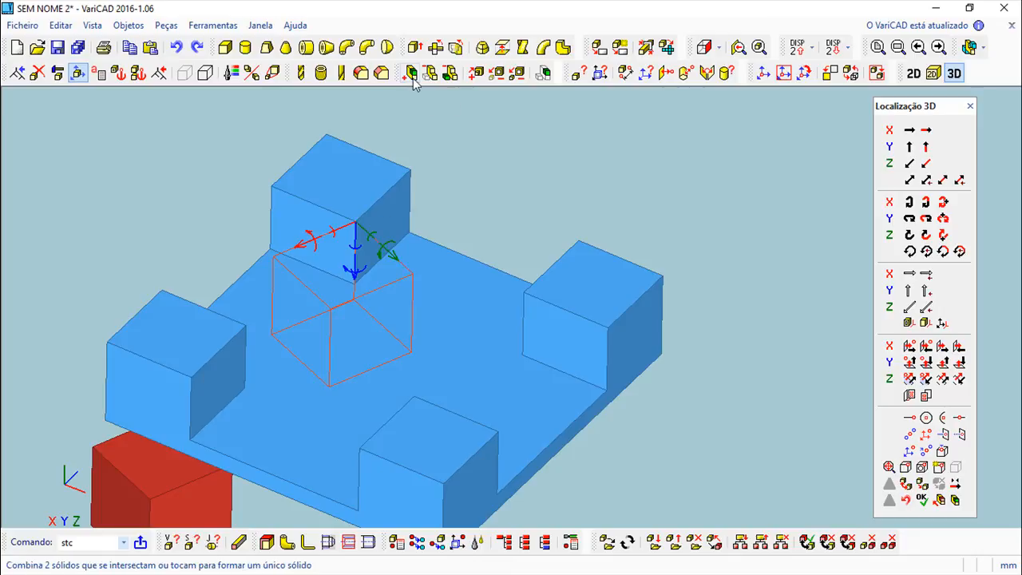
pyautogui.click(955, 500)
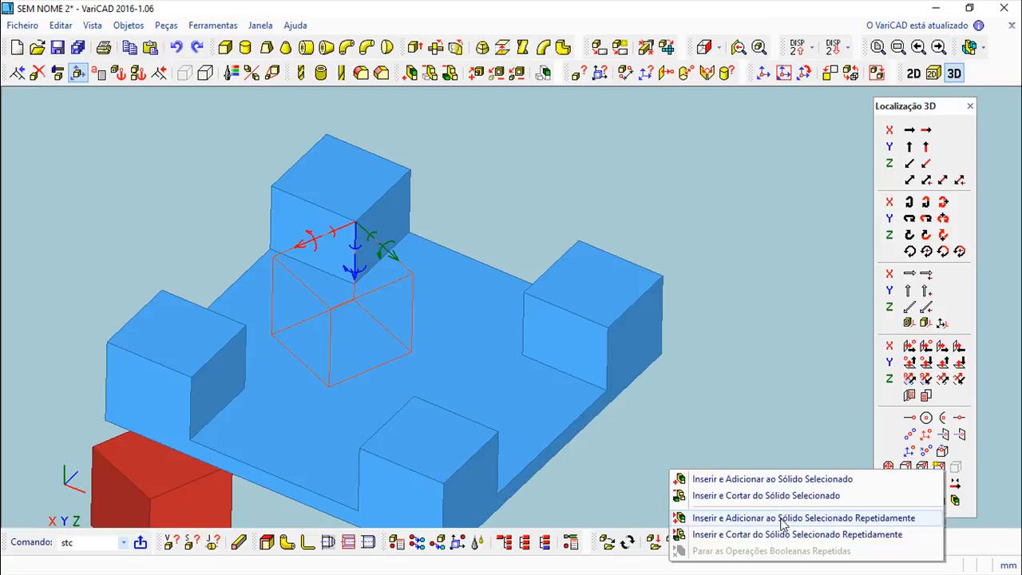
pyautogui.click(782, 519)
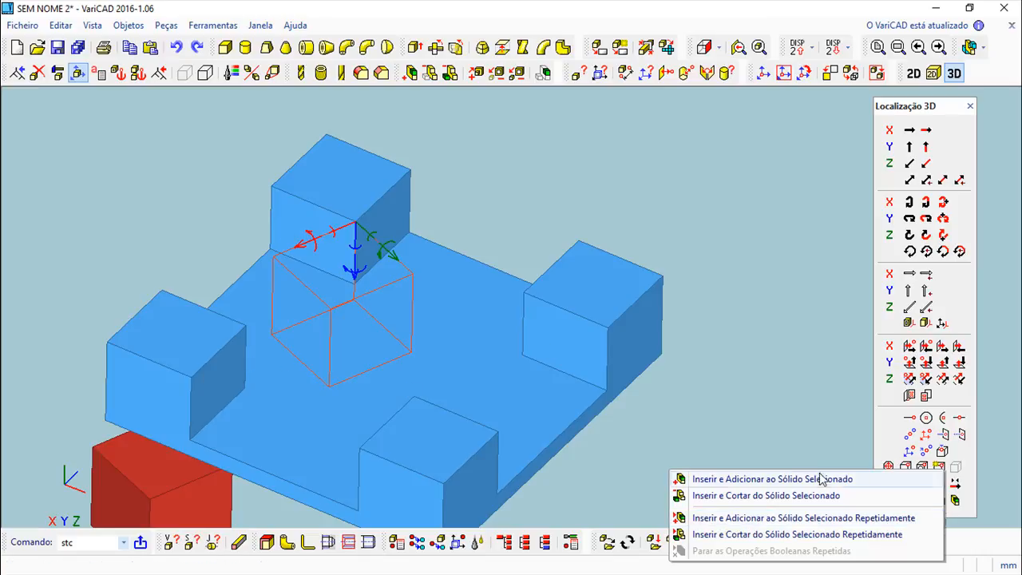
pyautogui.click(758, 479)
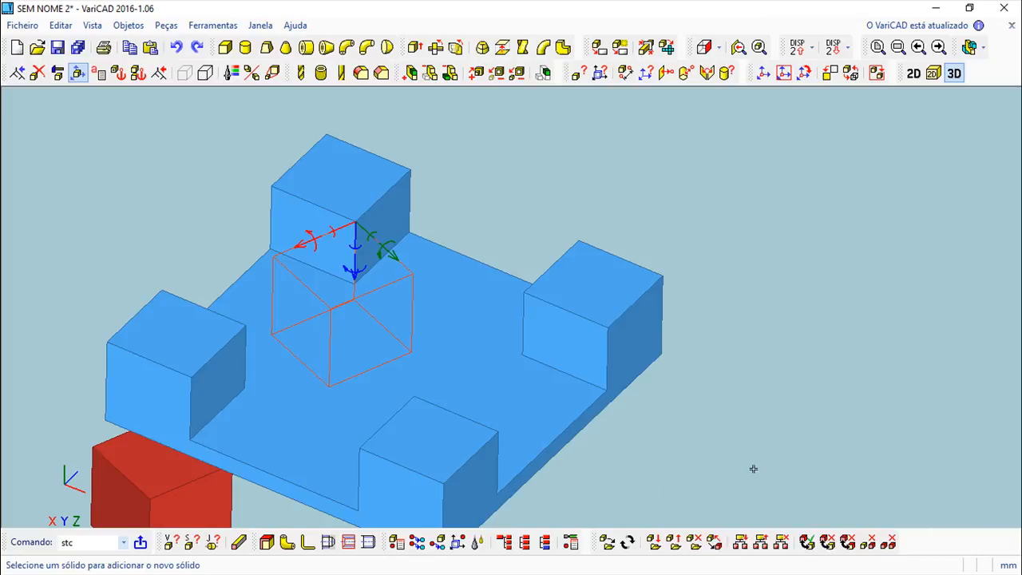
pyautogui.click(533, 362)
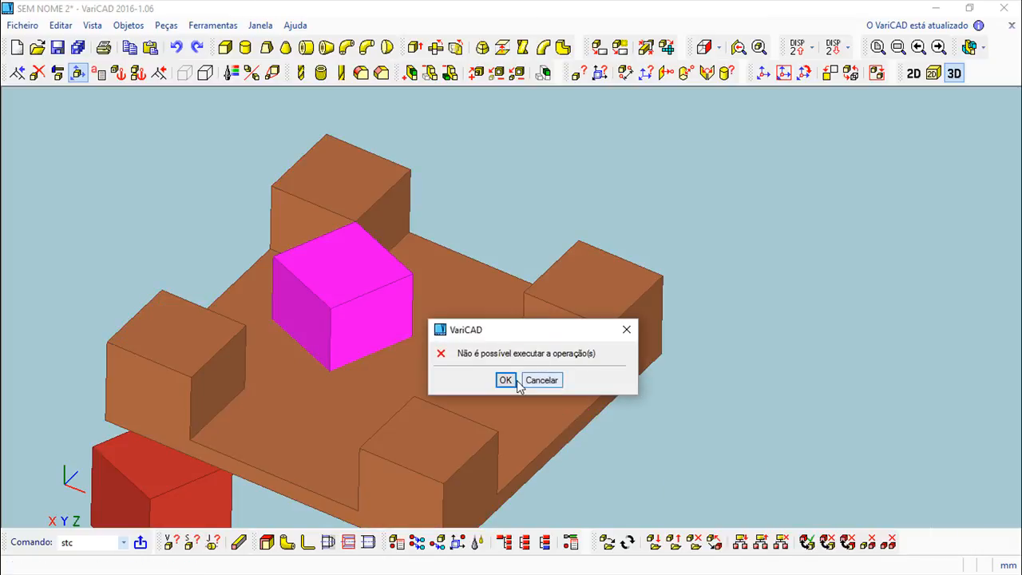
pyautogui.click(515, 375)
pyautogui.moveTo(735, 392); pyautogui.dragTo(606, 366, button='middle')
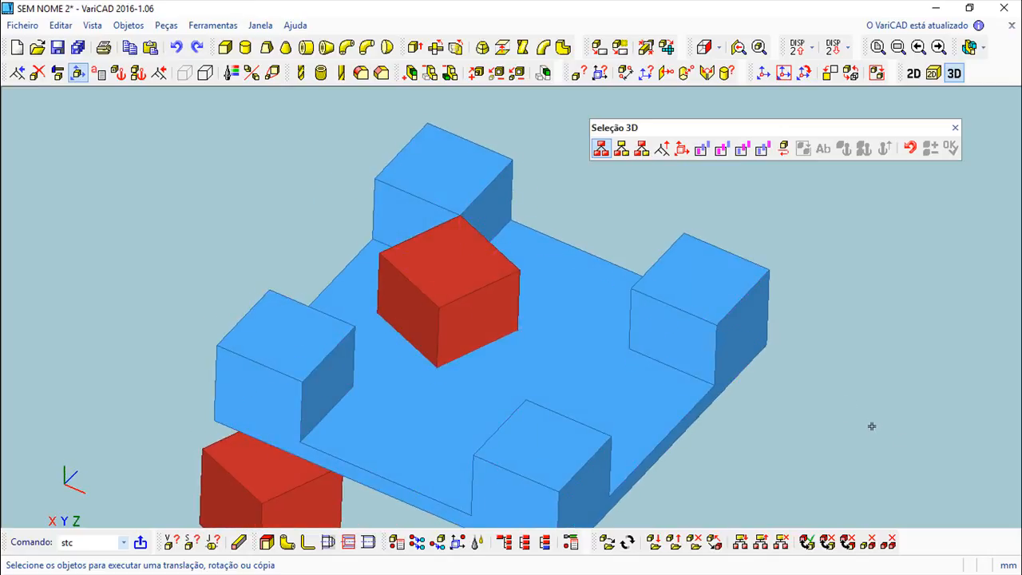
pyautogui.moveTo(872, 424); pyautogui.dragTo(863, 419, button='middle')
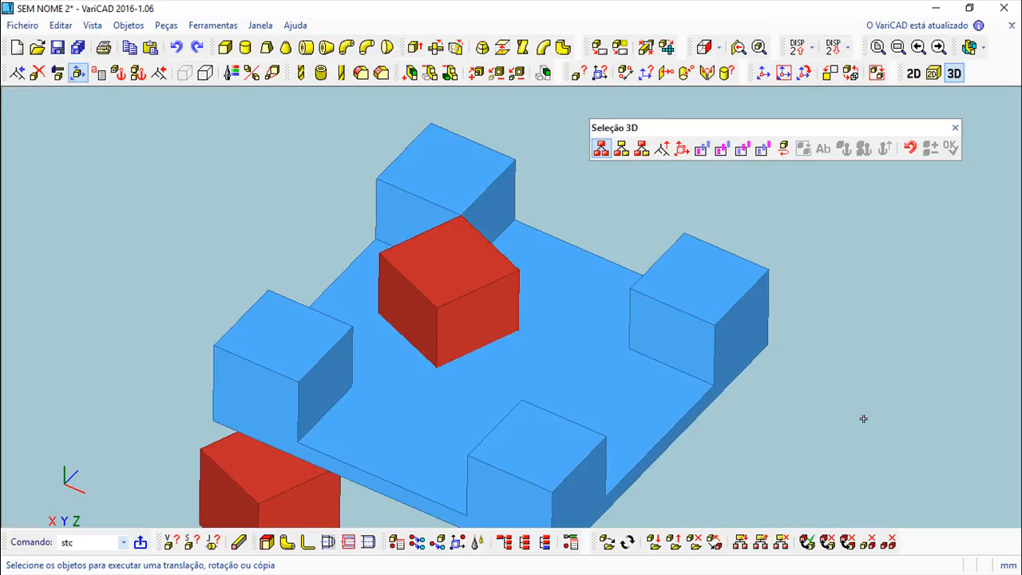
pyautogui.keyDown('shift'); pyautogui.moveTo(771, 454); pyautogui.dragTo(758, 400, button='middle'); pyautogui.keyUp('shift')
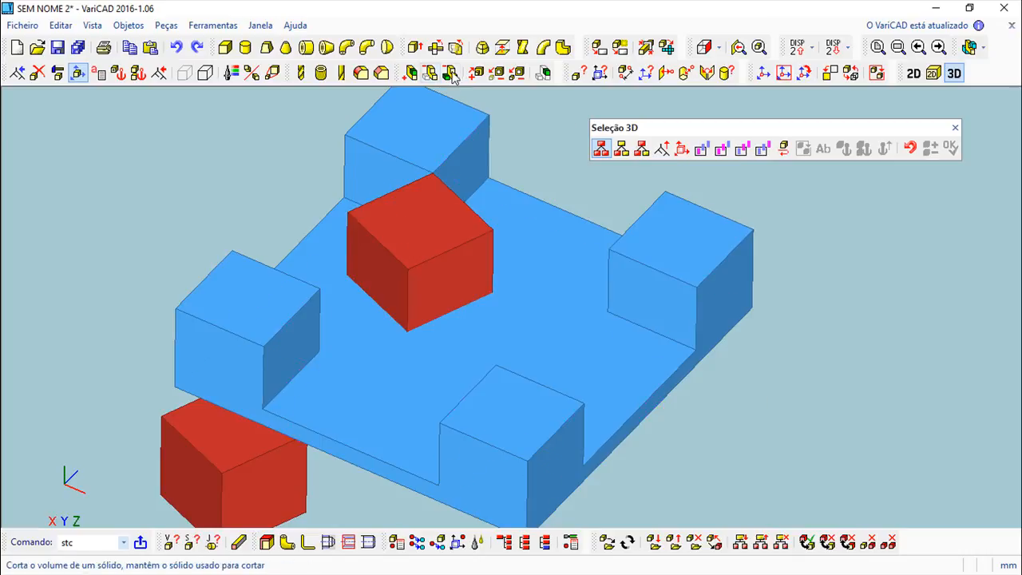
pyautogui.moveTo(715, 401); pyautogui.dragTo(750, 413, button='middle')
pyautogui.moveTo(686, 418)
pyautogui.keyDown('shift'); pyautogui.mouseDown(button='middle')
pyautogui.moveTo(677, 383)
pyautogui.moveTo(666, 412)
pyautogui.moveTo(676, 407)
pyautogui.mouseUp(button='middle'); pyautogui.keyUp('shift')
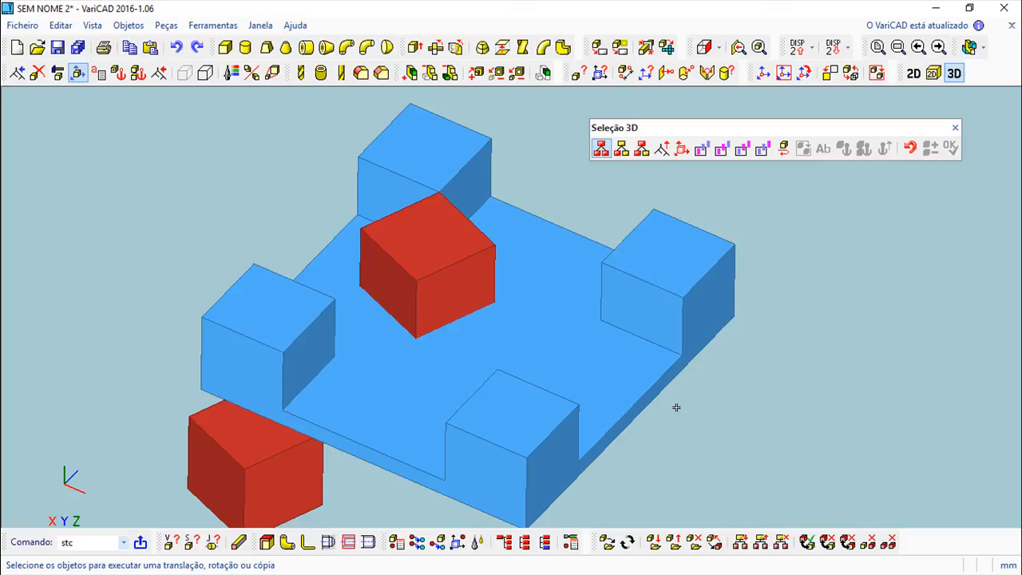
pyautogui.moveTo(735, 413); pyautogui.dragTo(695, 374, button='middle')
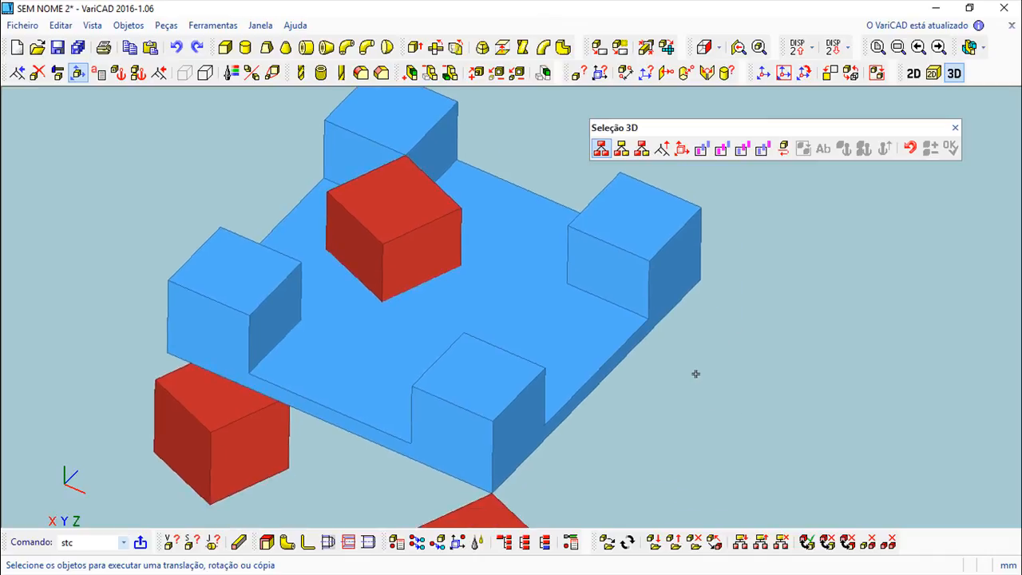